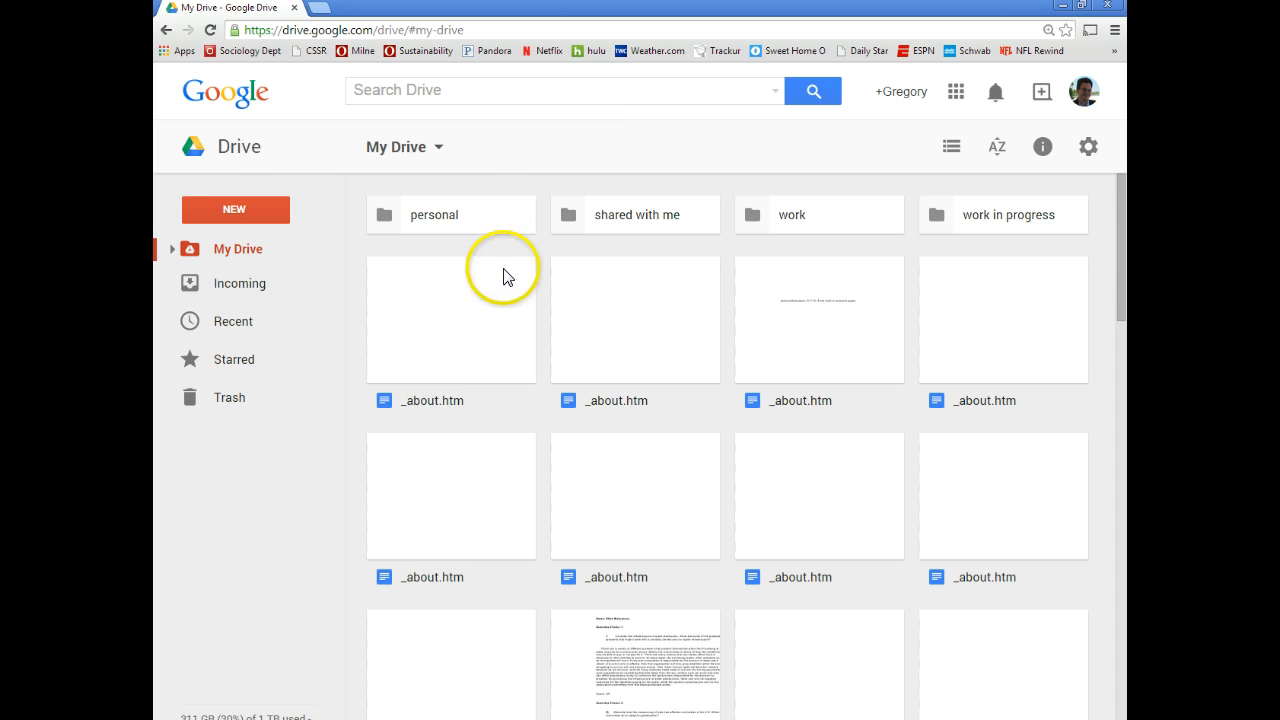
Create a blank Google Form from My Drive's New > More > Google Forms menu
left_click(259, 212)
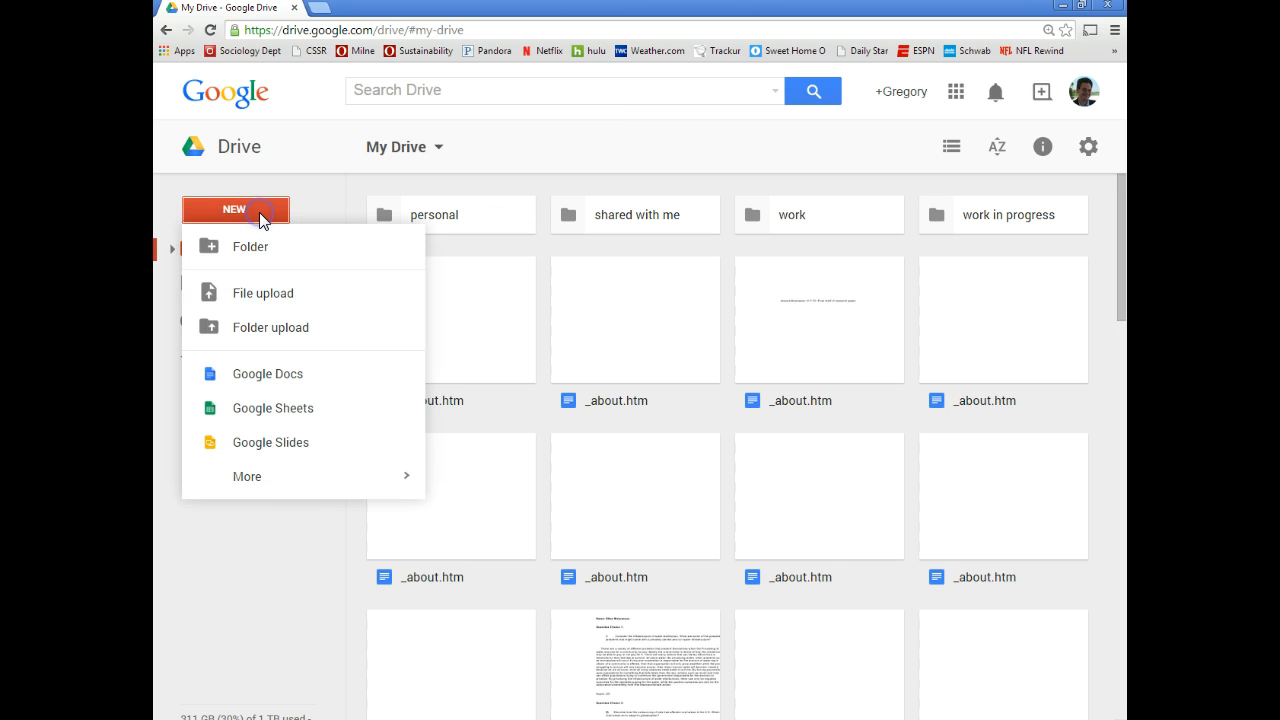
mouse_move(296, 481)
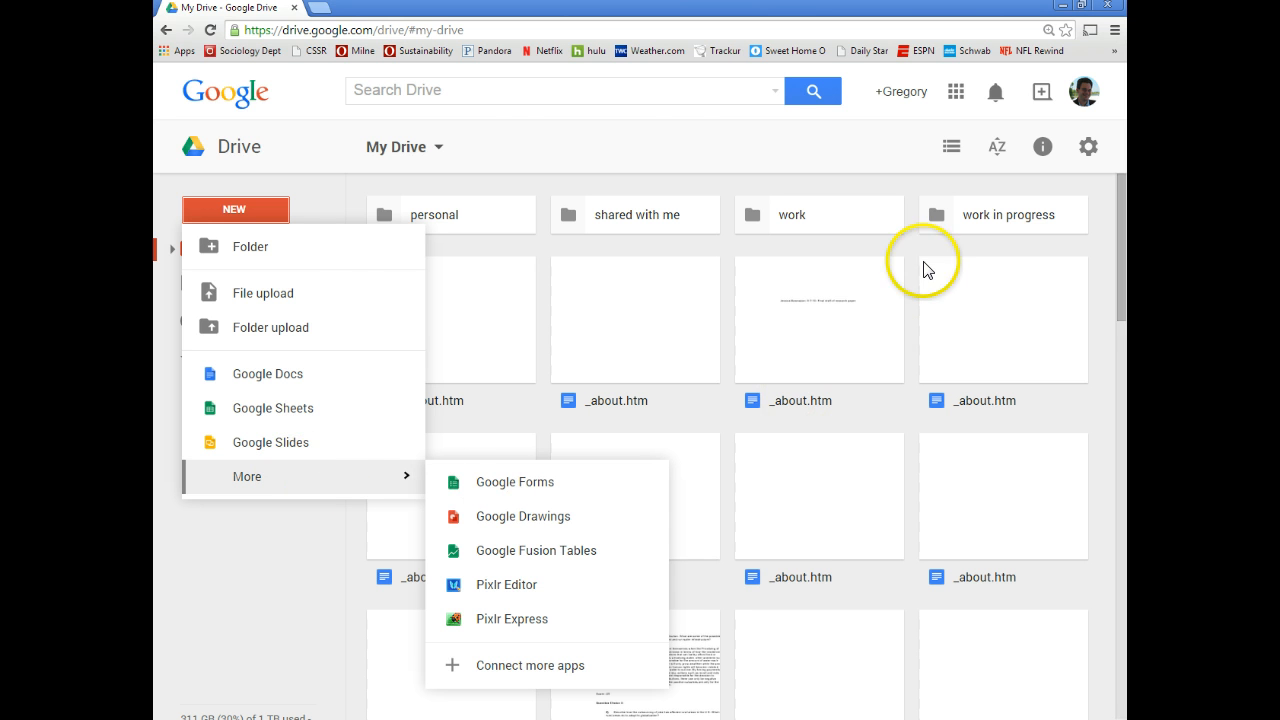
mouse_move(343, 484)
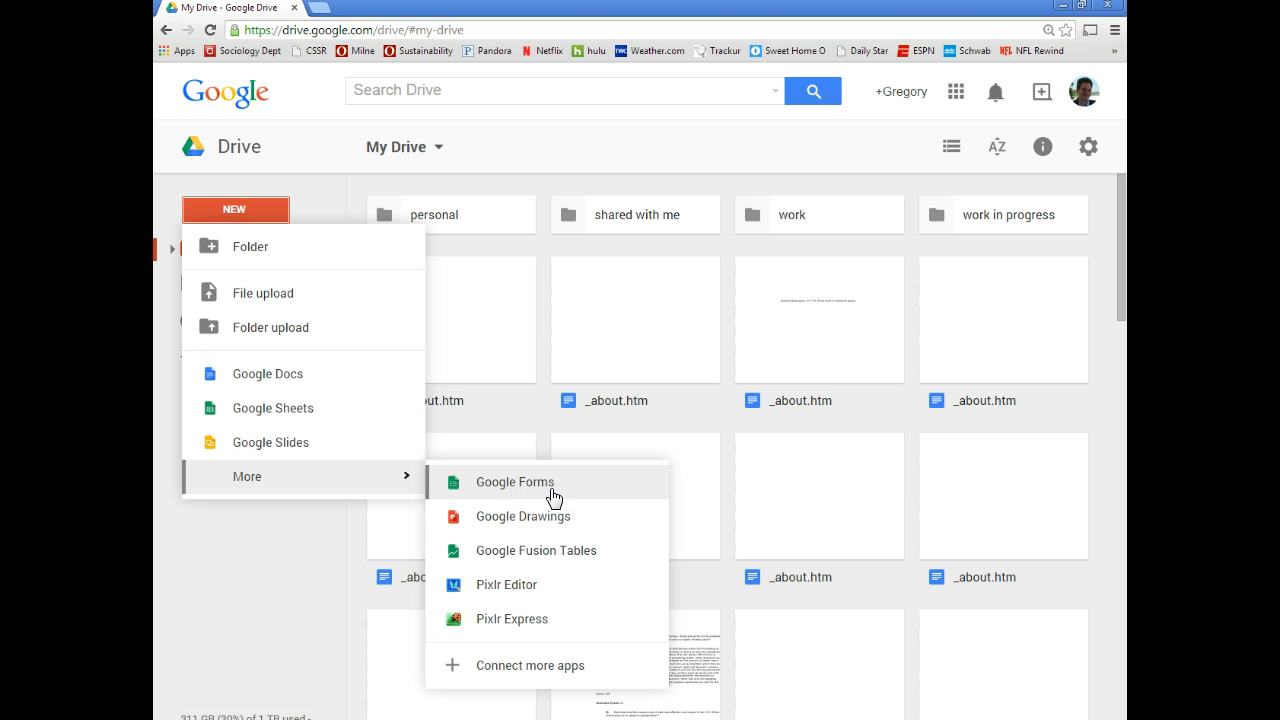
left_click(500, 492)
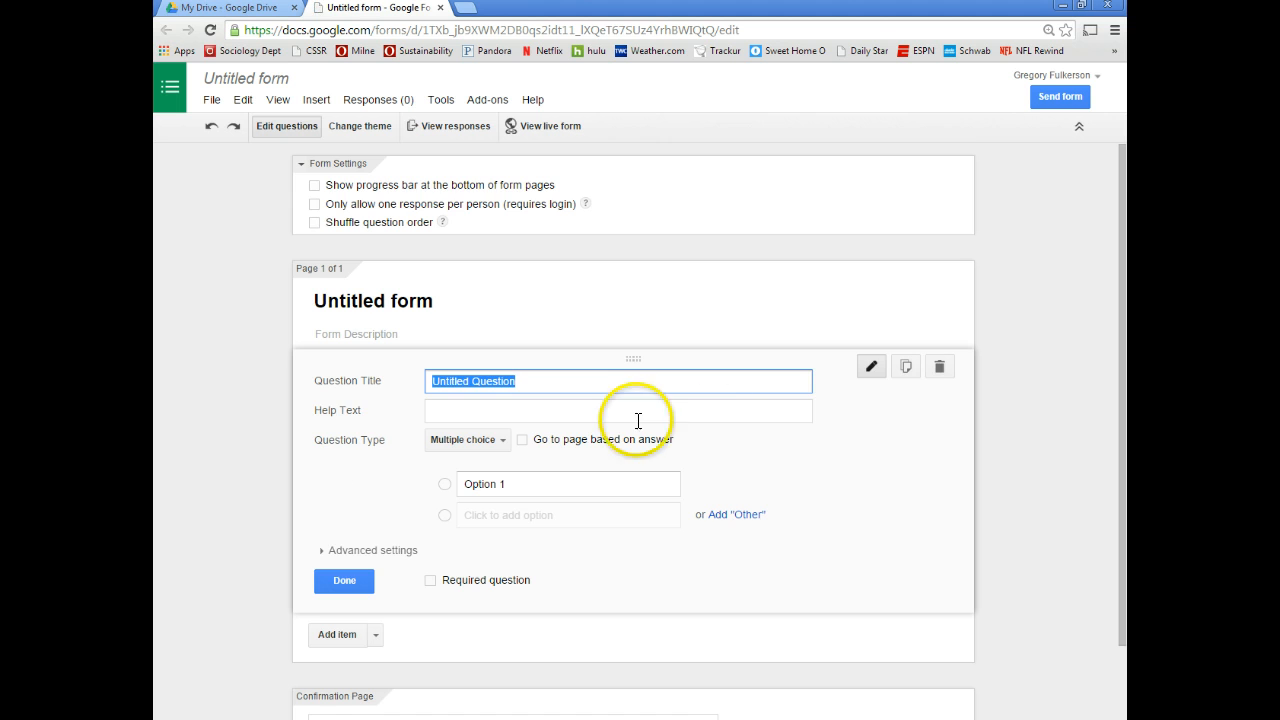
Add the multiple-choice question 'What is your age' with options 18-34, 35-64 and 65 or older
scroll(707, 420, "down", 1)
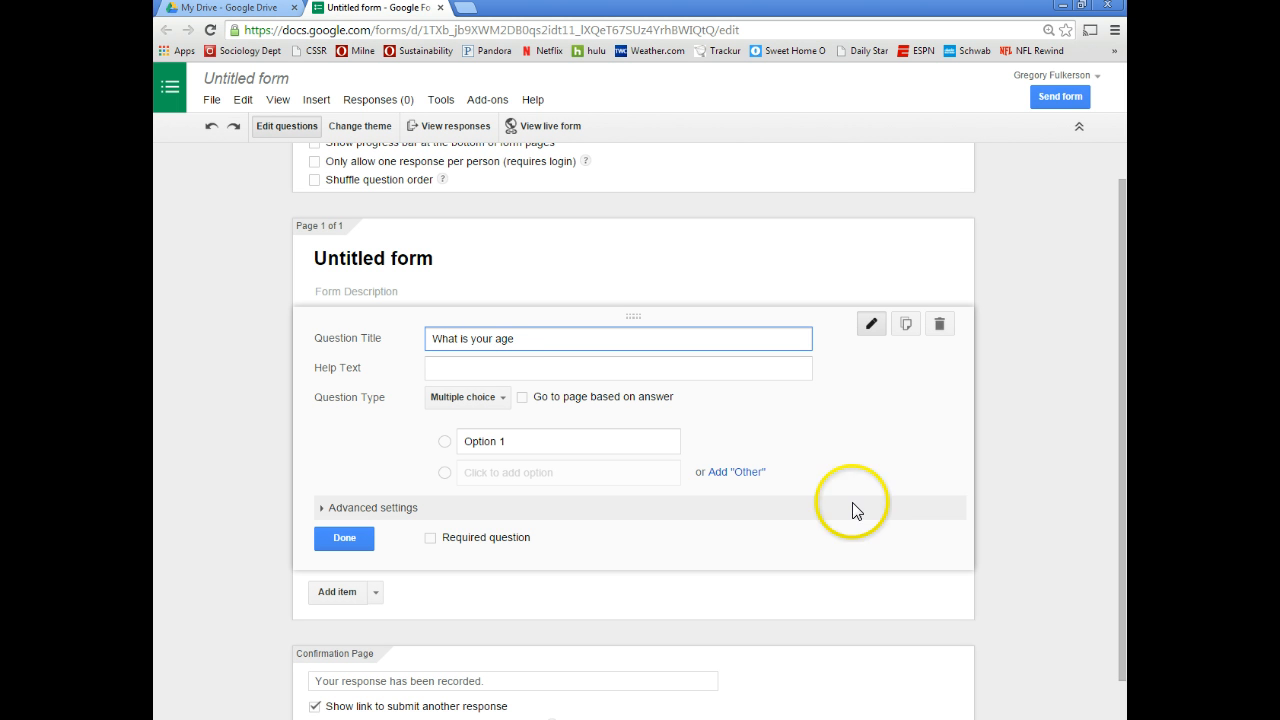
left_click(503, 398)
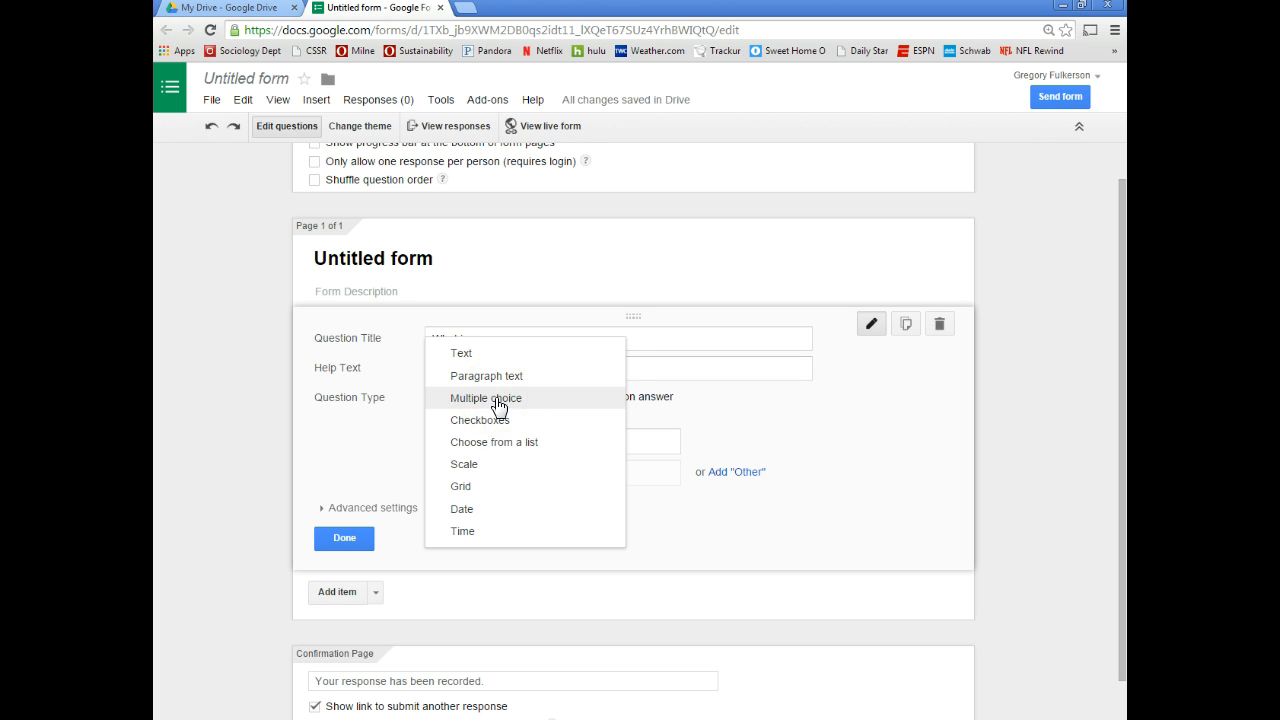
left_click(498, 403)
left_click(510, 445)
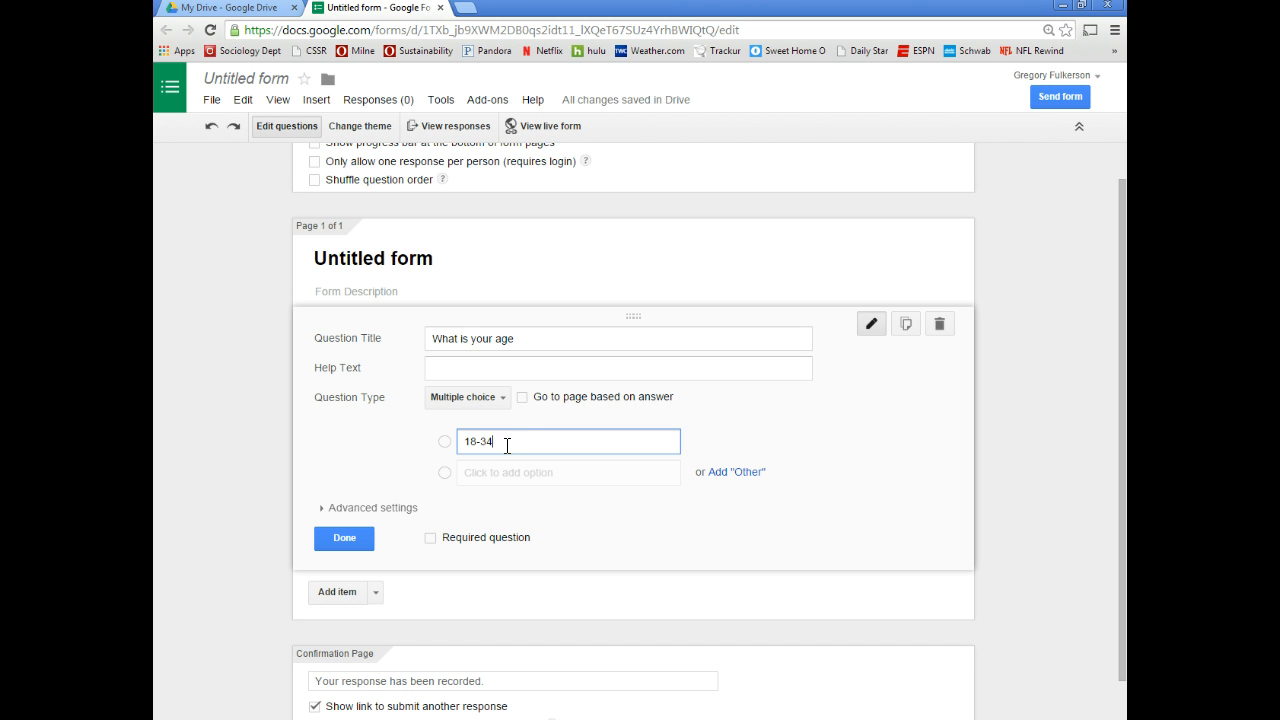
type("18-34")
left_click(476, 470)
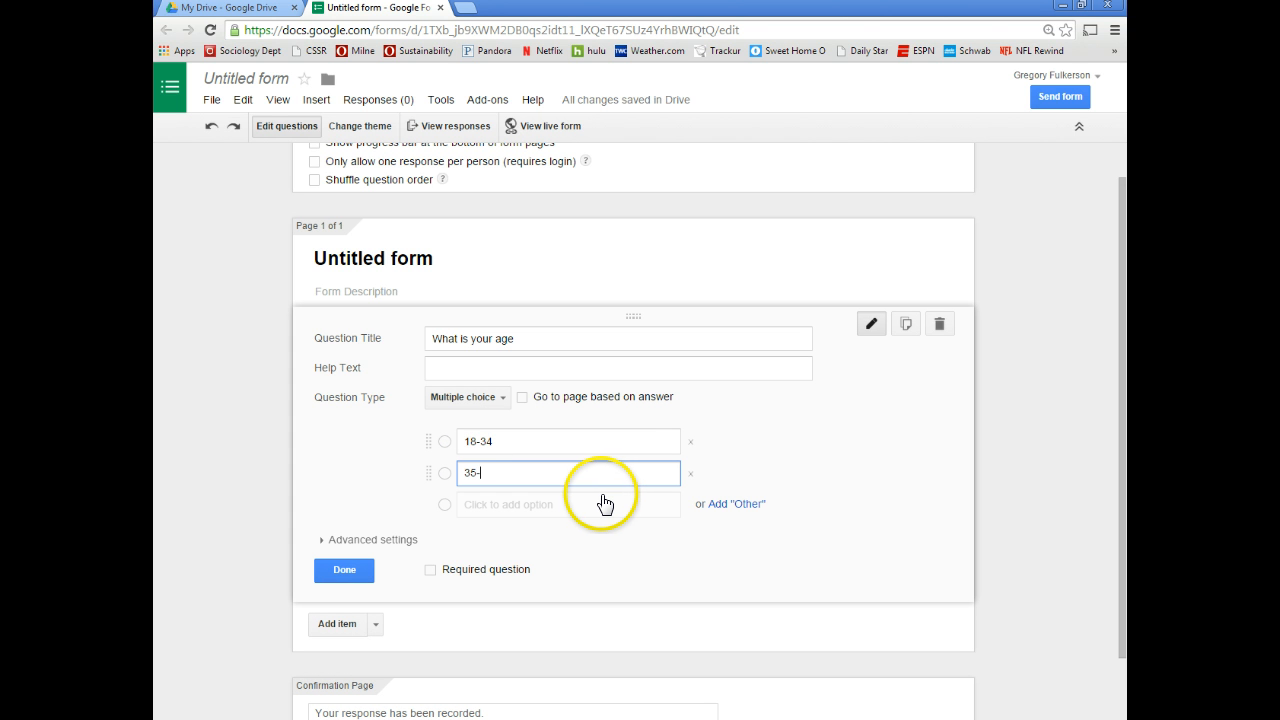
left_click(595, 505)
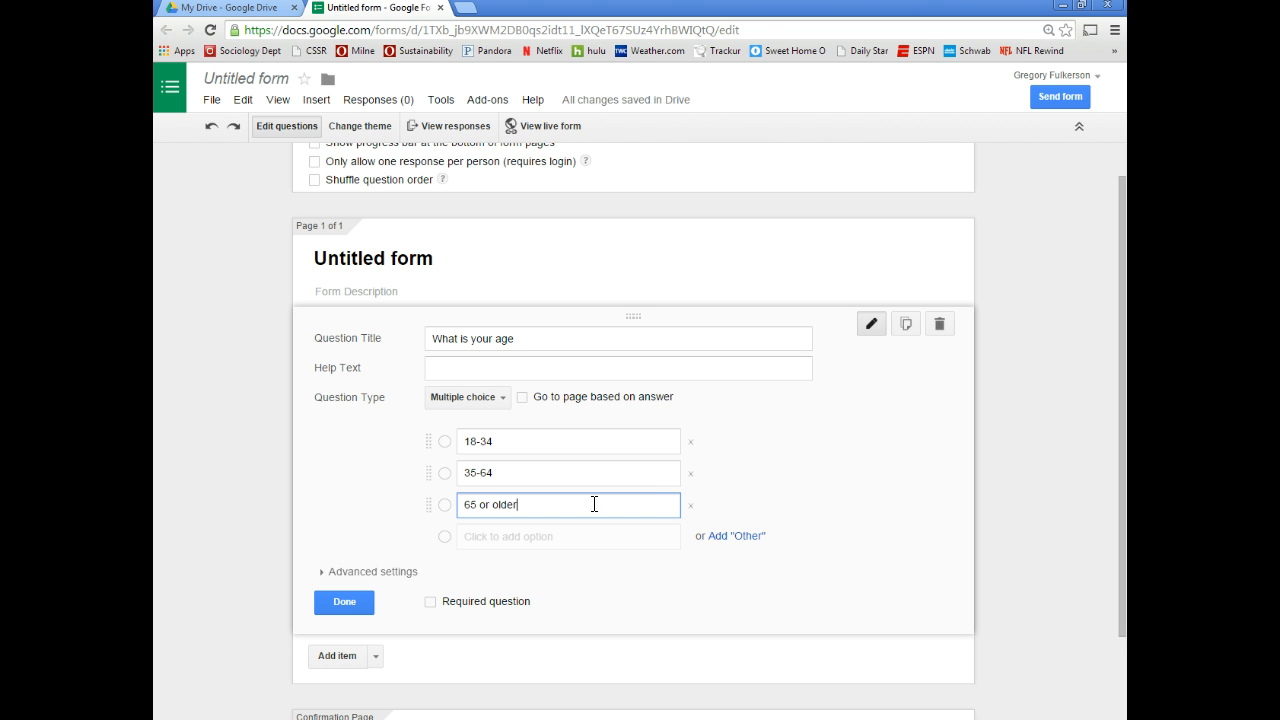
left_click(345, 602)
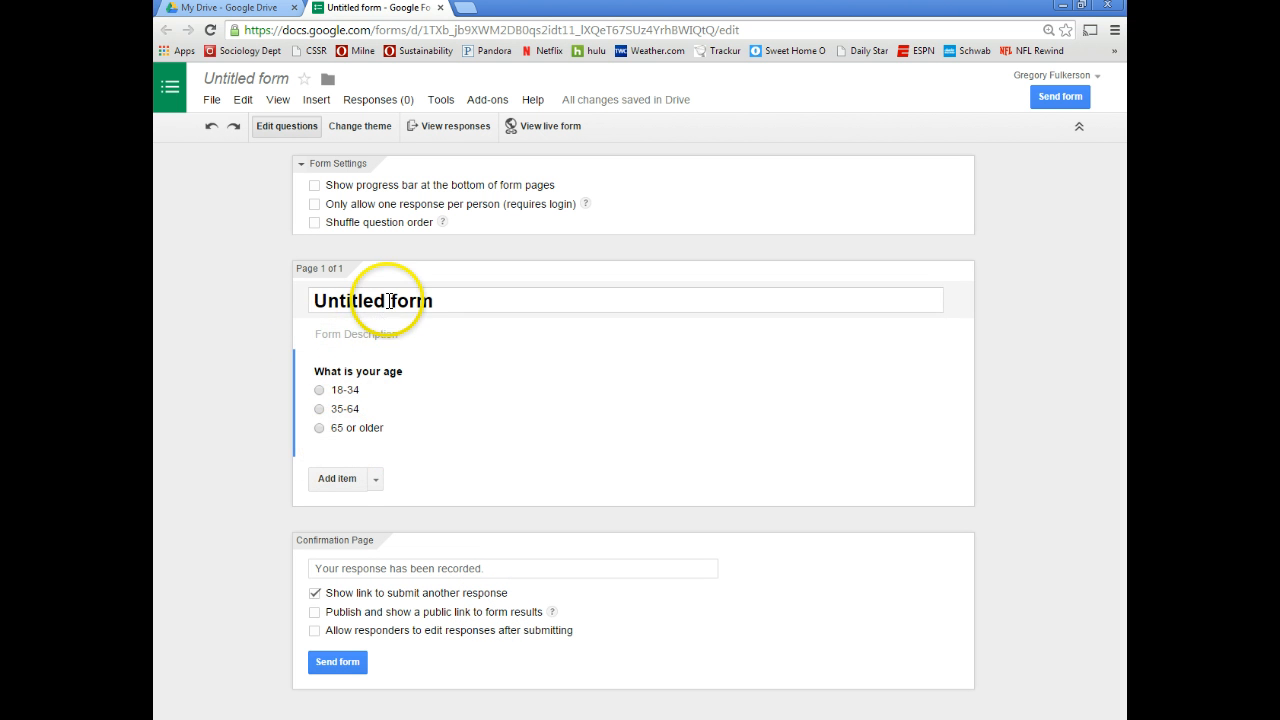
Rename the form to 'Practice Survey' and add a second question below the age question
left_click_drag(449, 306, 243, 303)
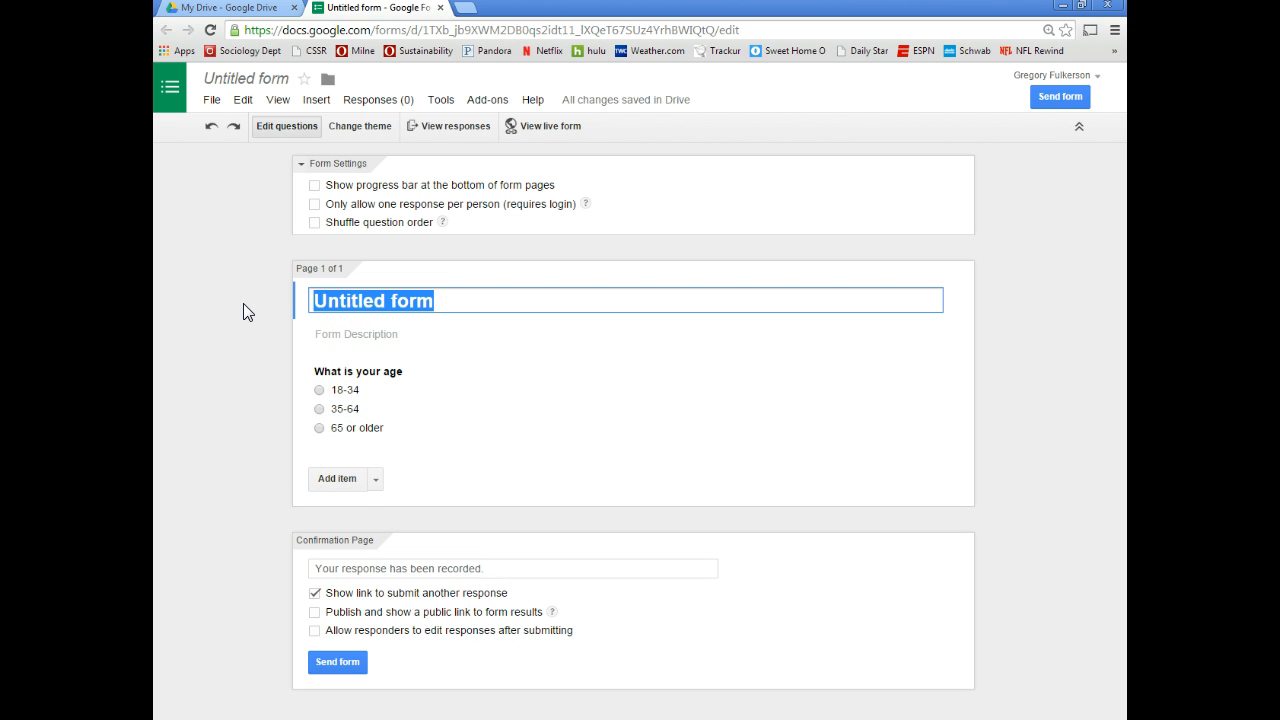
type("Practice ")
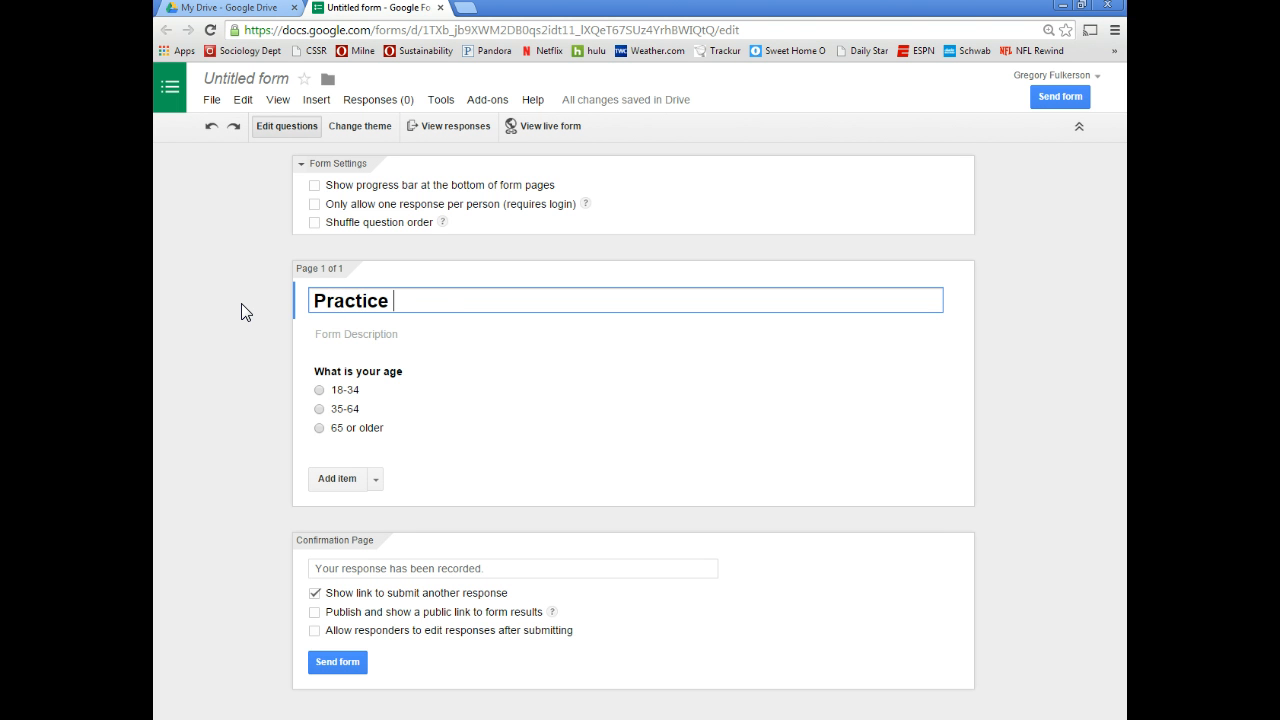
type("Survey")
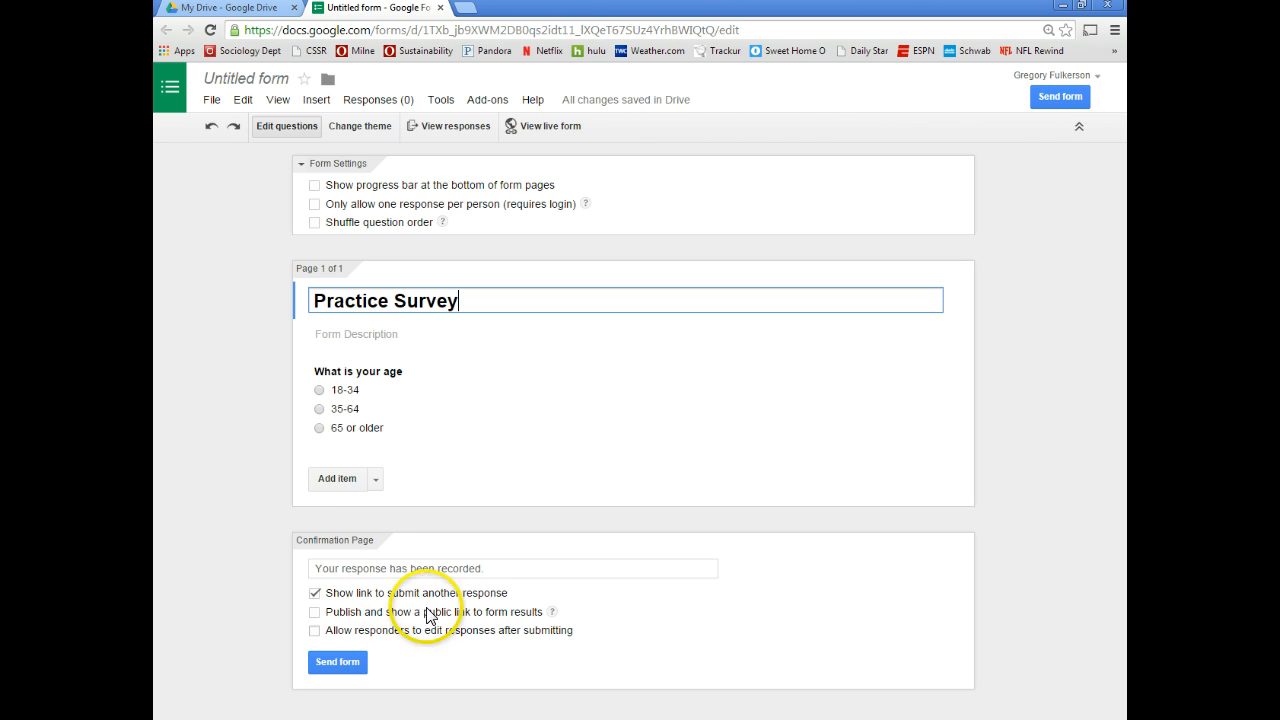
left_click(337, 480)
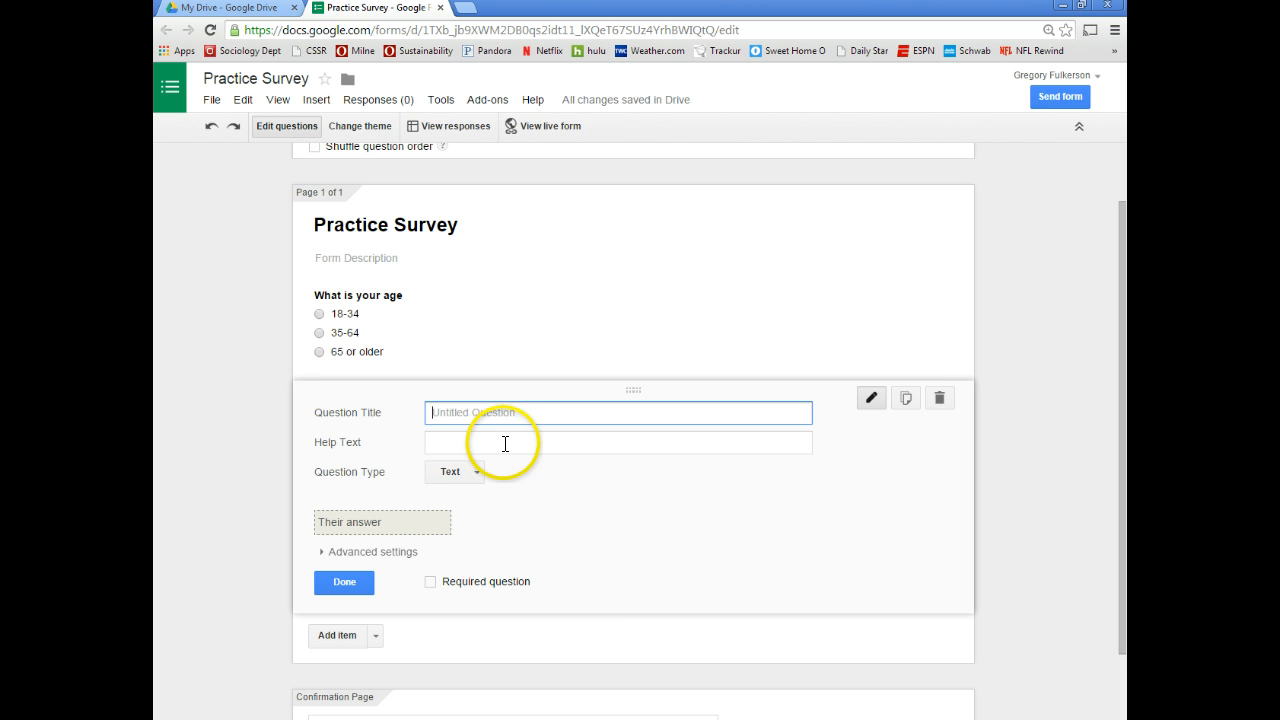
Title the second question 'What are your favorite colors?' and make it a Checkboxes question
left_click(476, 484)
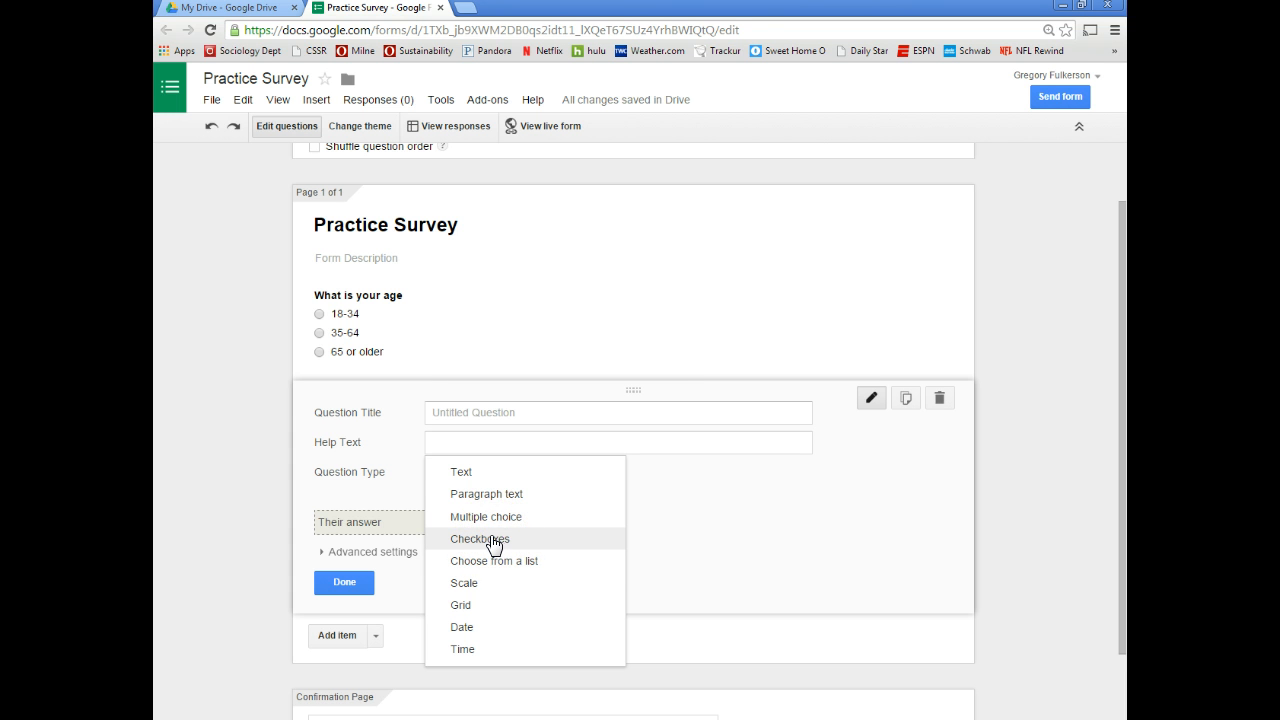
left_click(545, 441)
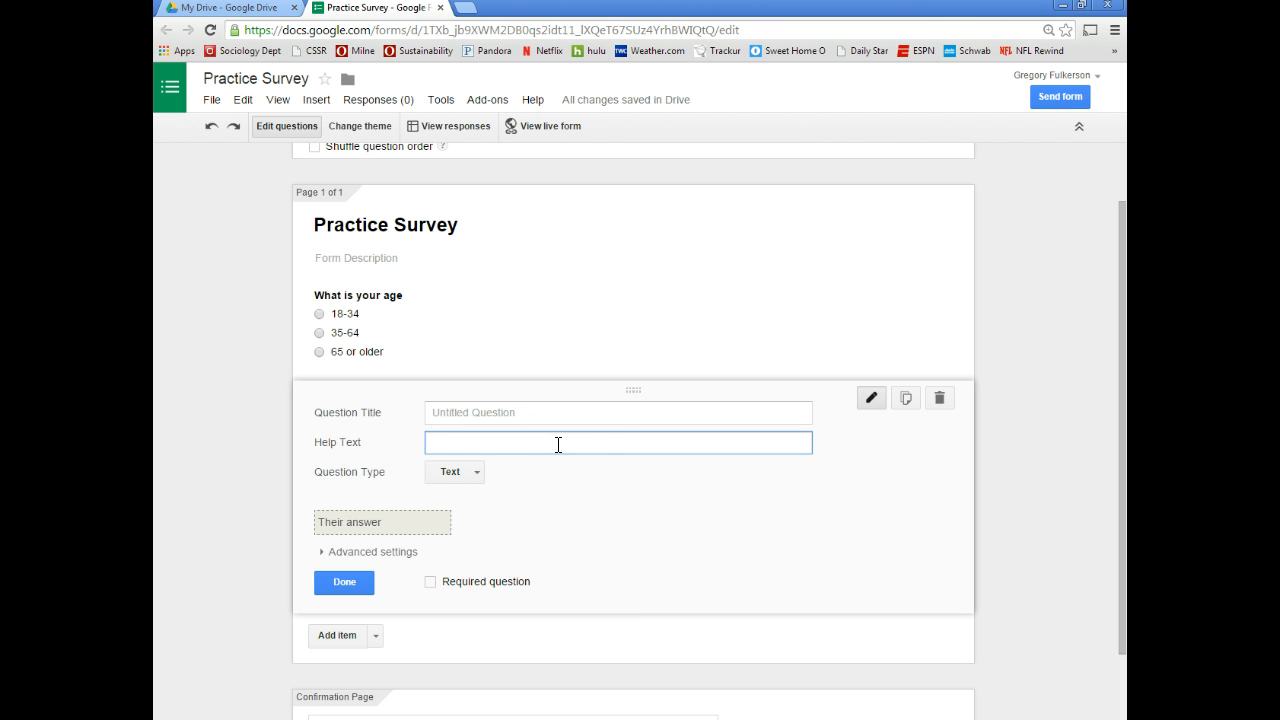
left_click(584, 412)
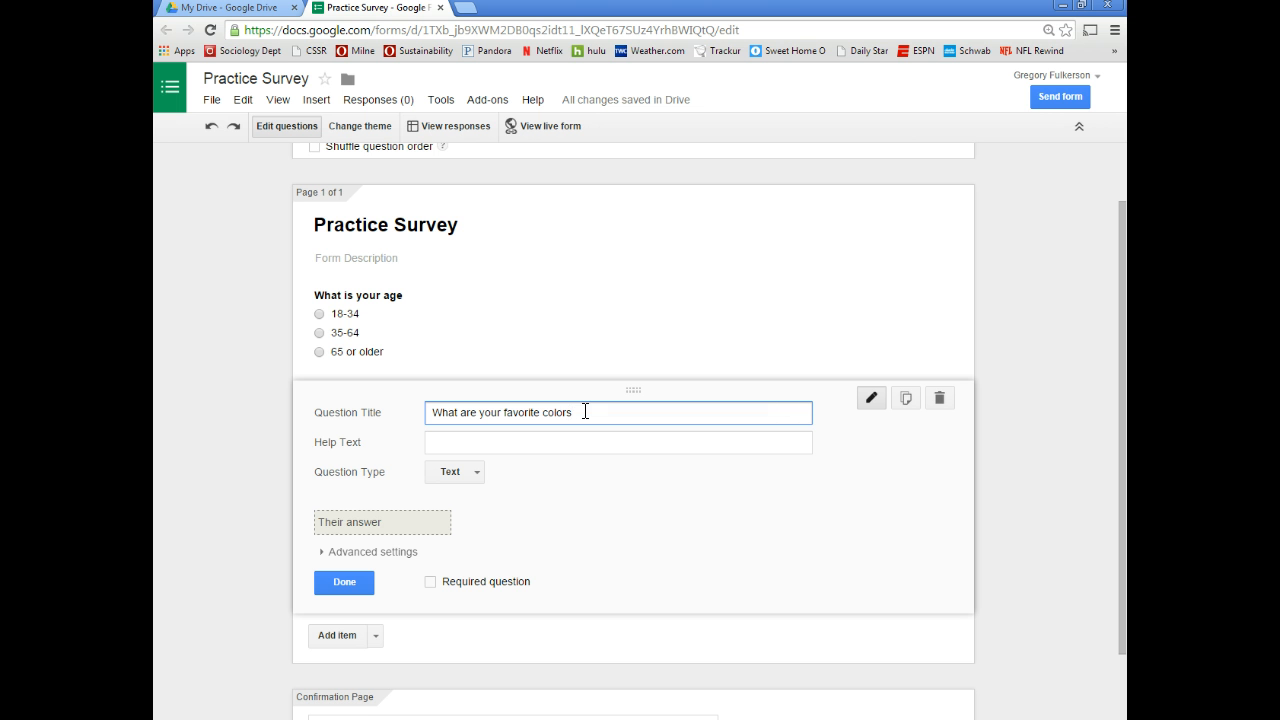
left_click(455, 474)
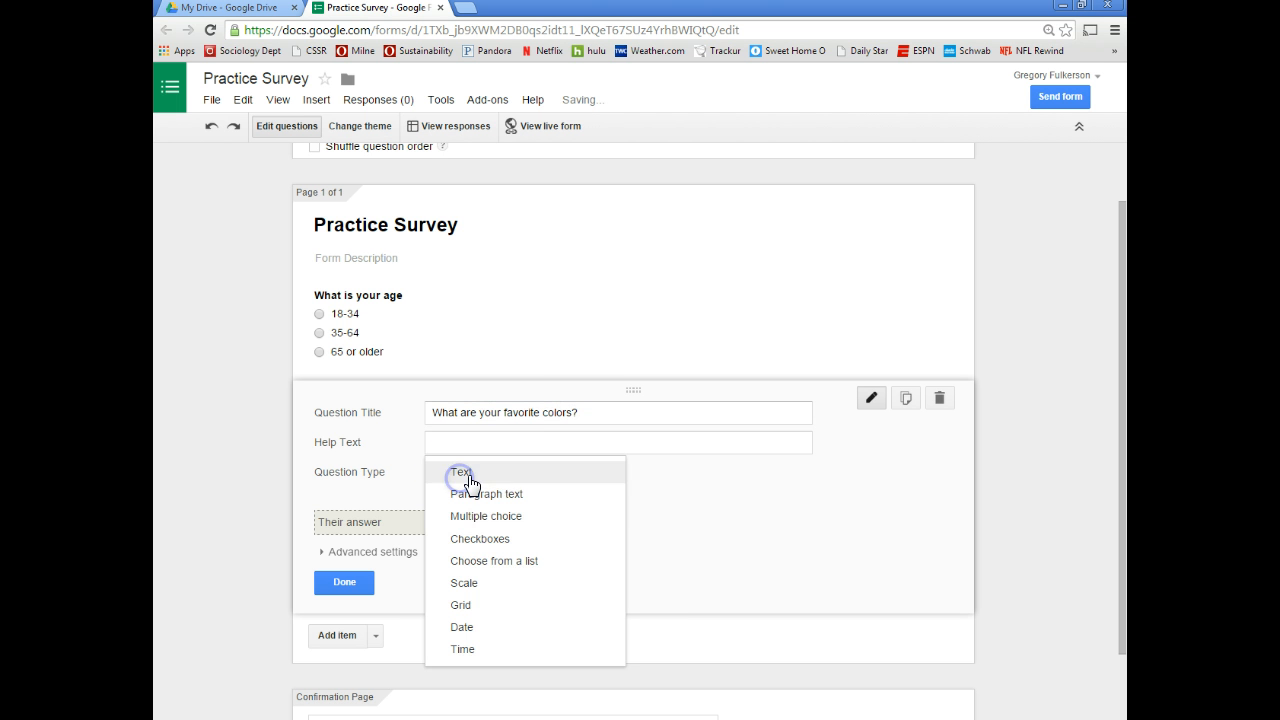
left_click(478, 536)
left_click(500, 515)
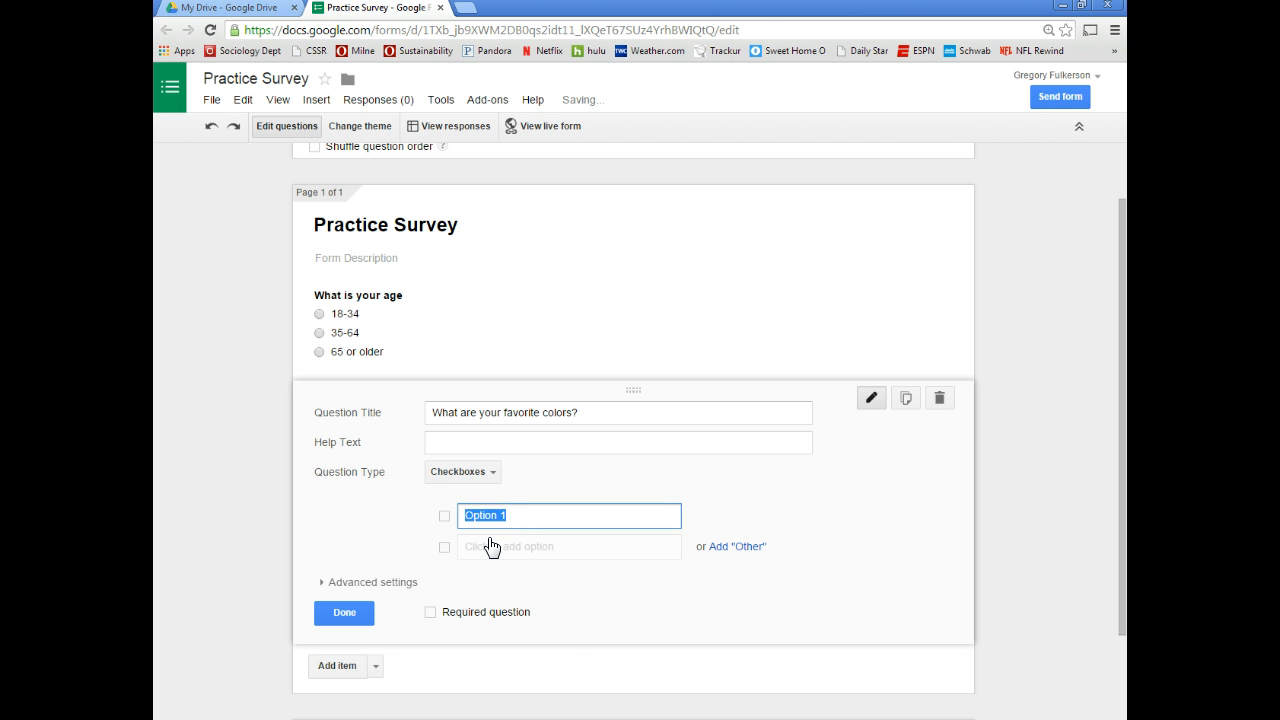
Give the colors question the options Blue, Red, Green and Yellow and finish it
left_click(490, 545)
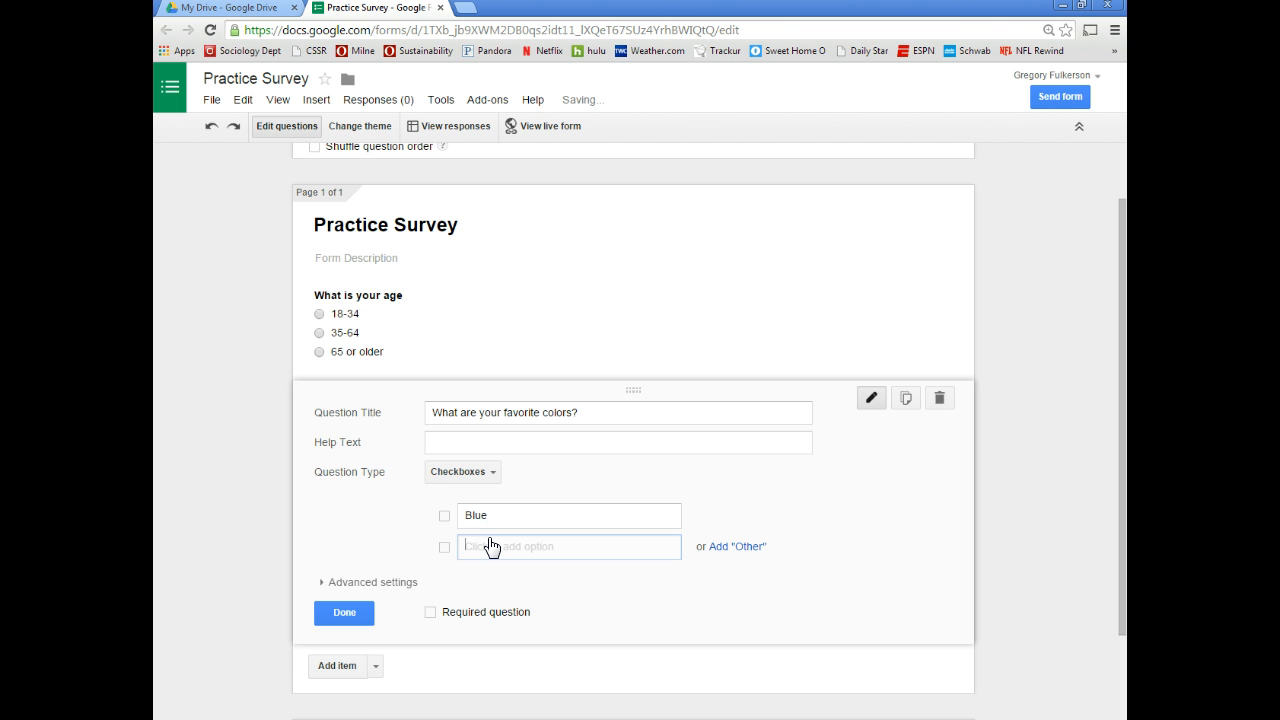
type("Rd")
key("Tab")
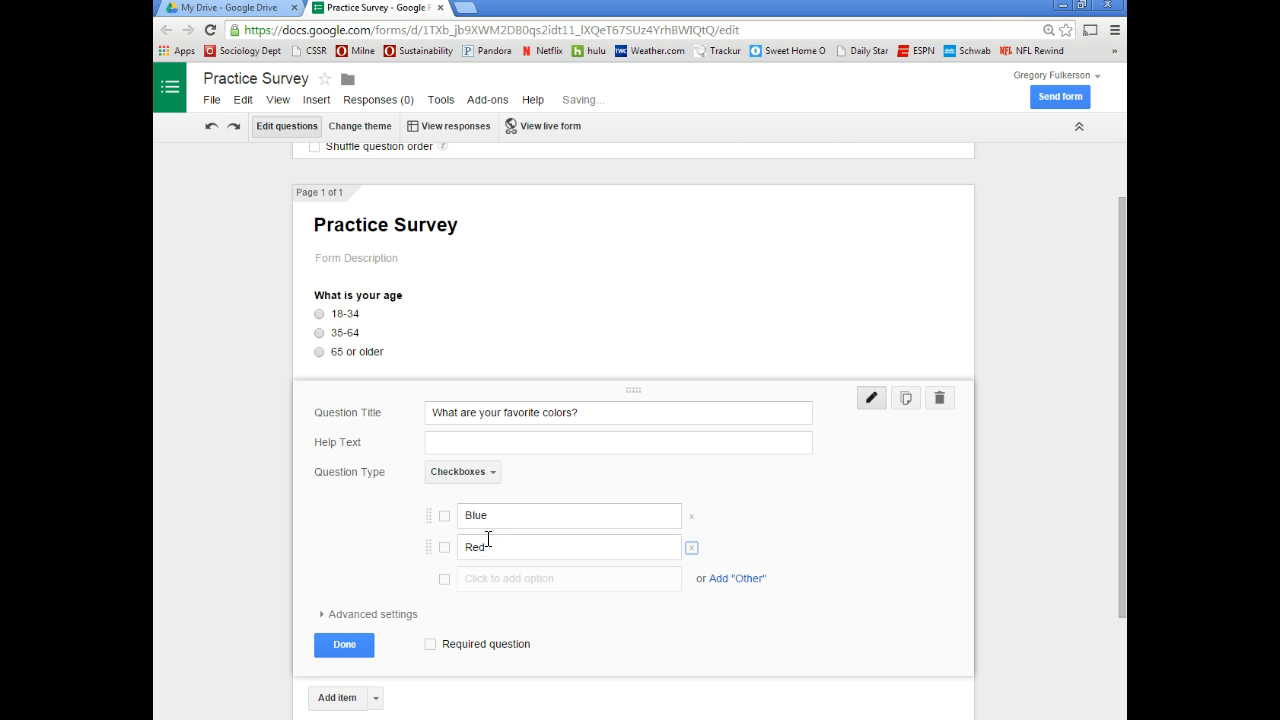
type("Green")
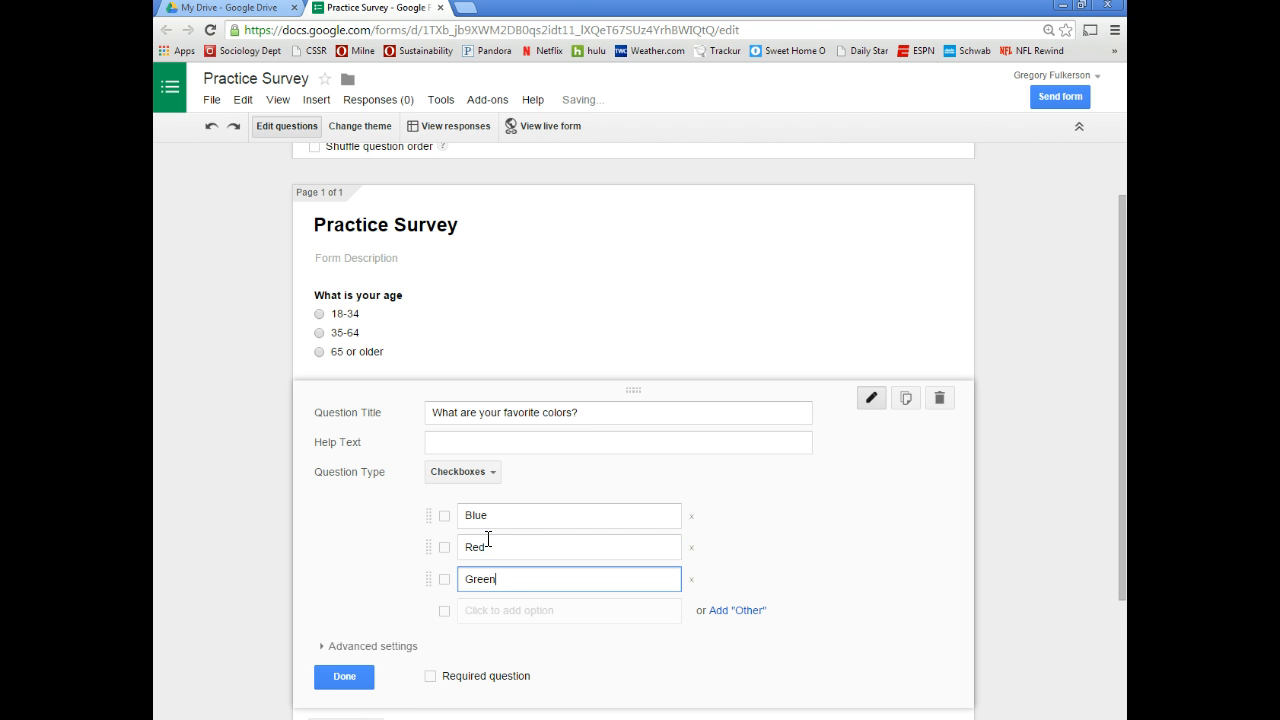
key("Tab")
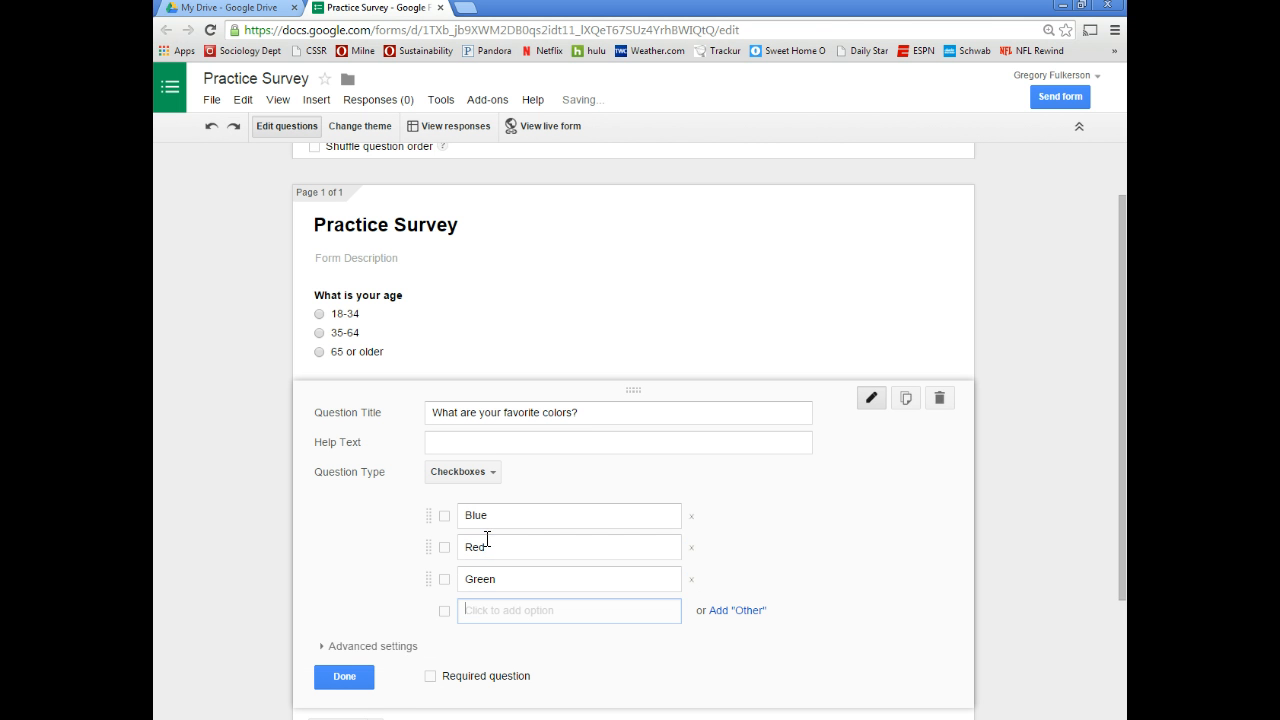
type("Yellow")
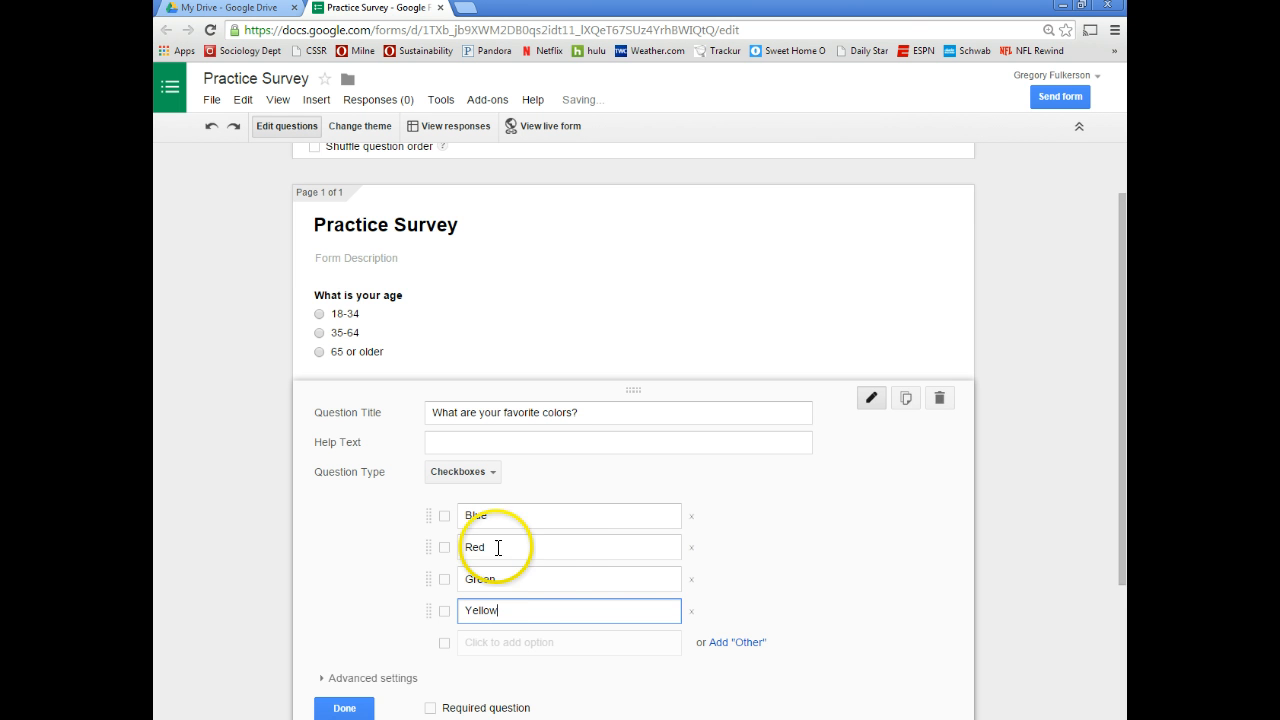
scroll(500, 549, "down", 2)
left_click(363, 563)
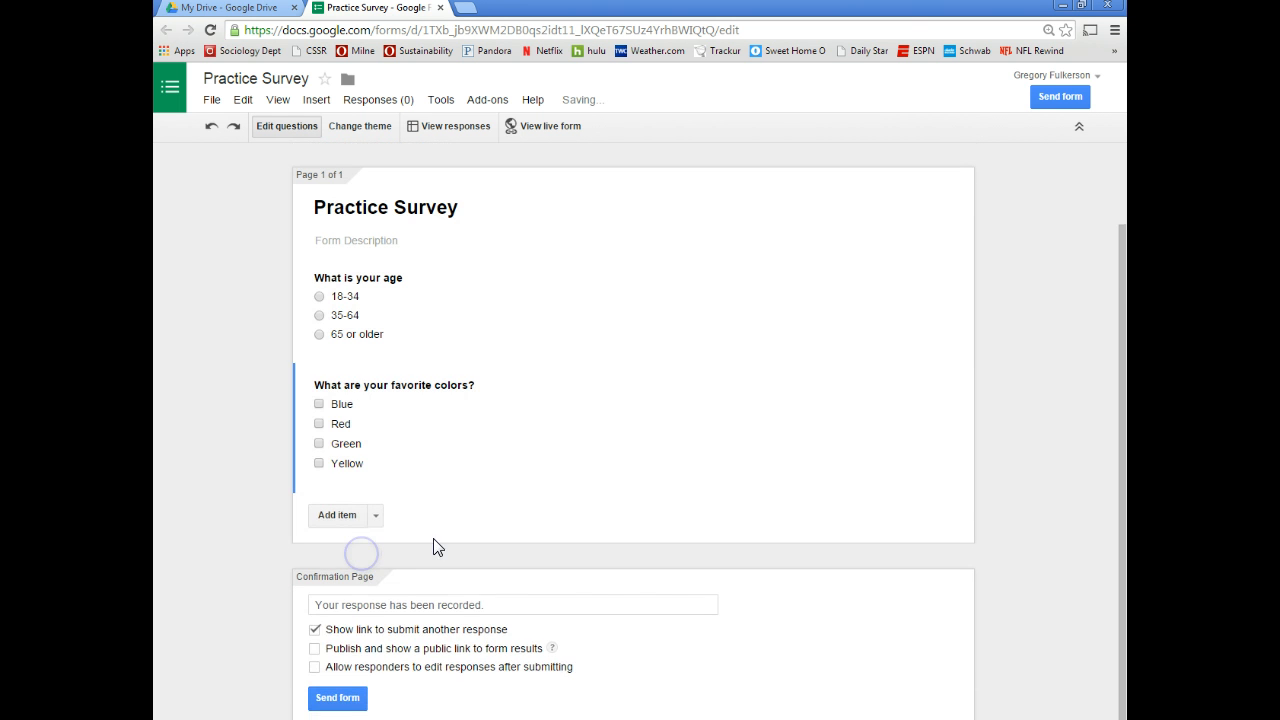
Add a third blank question below the colors question and show its question-type list
left_click(337, 516)
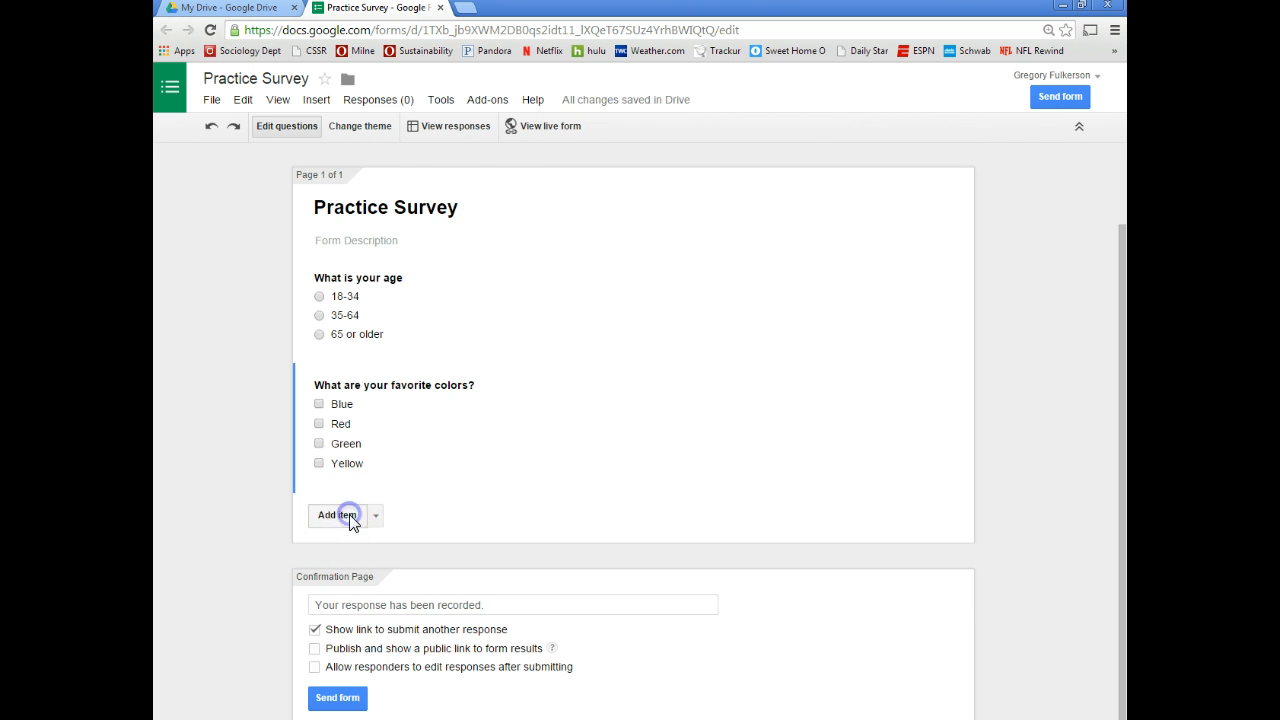
scroll(460, 530, "down", 3)
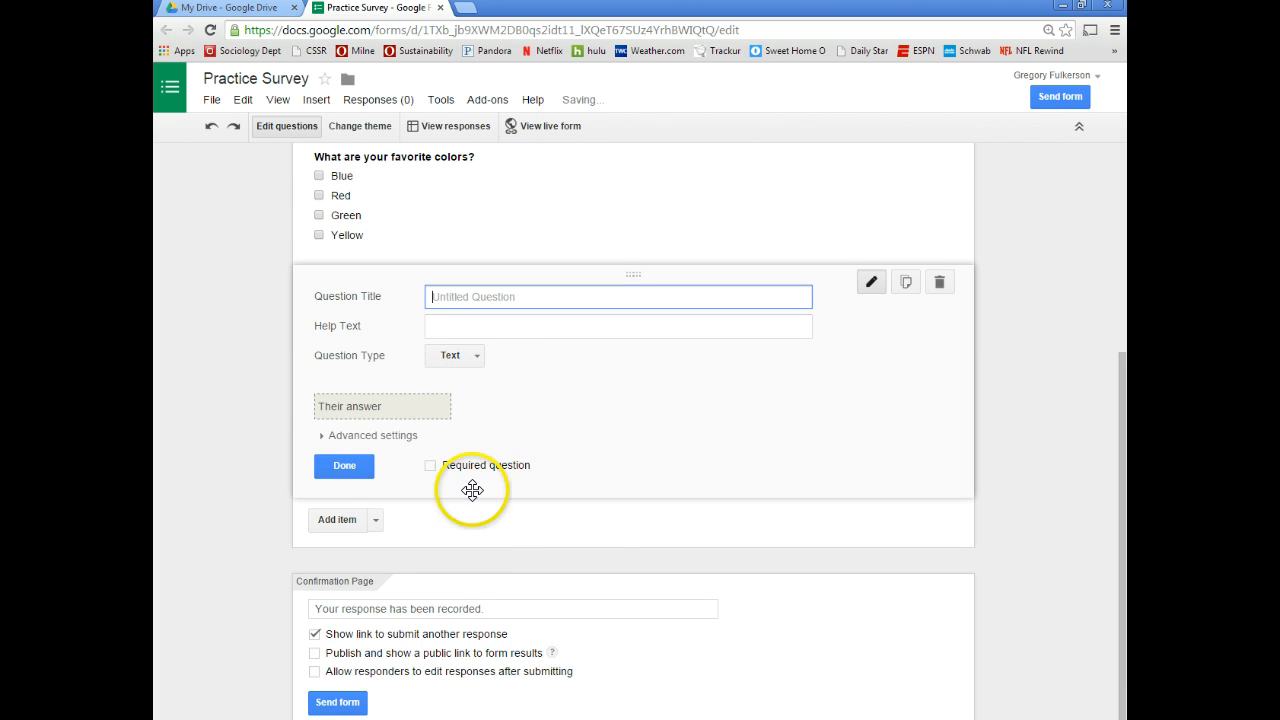
left_click(470, 357)
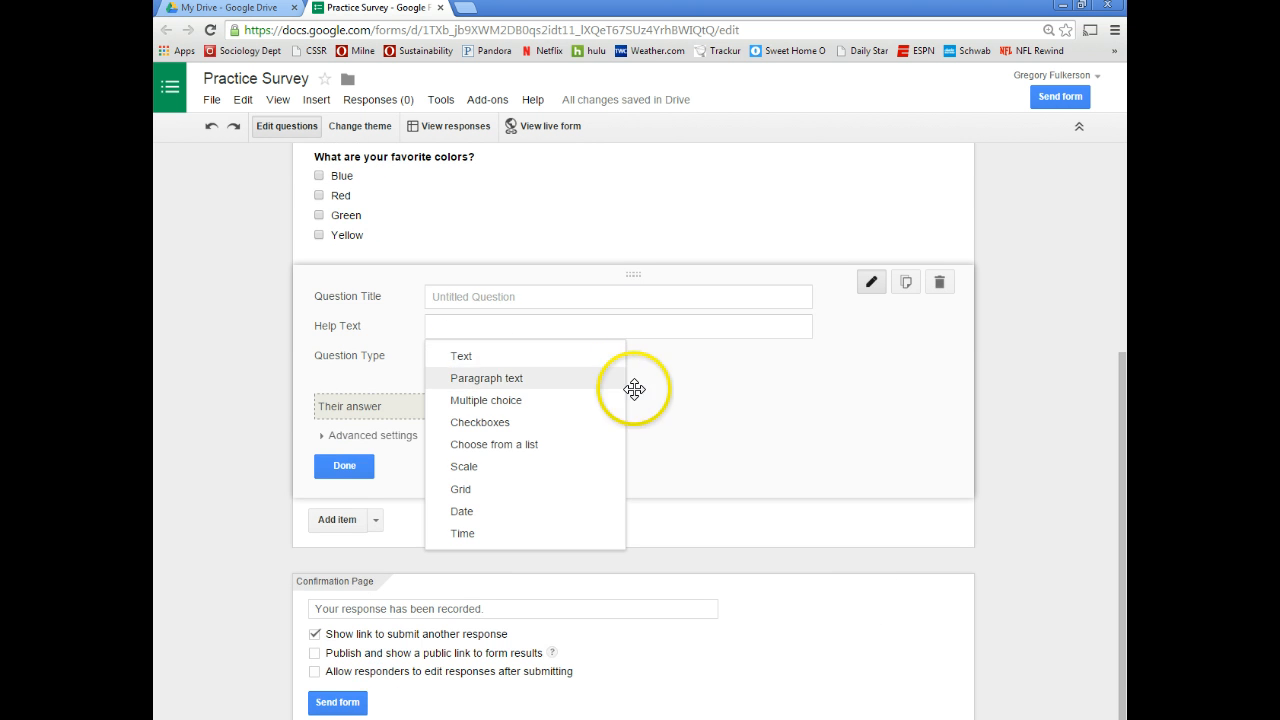
left_click(1004, 531)
left_click(458, 358)
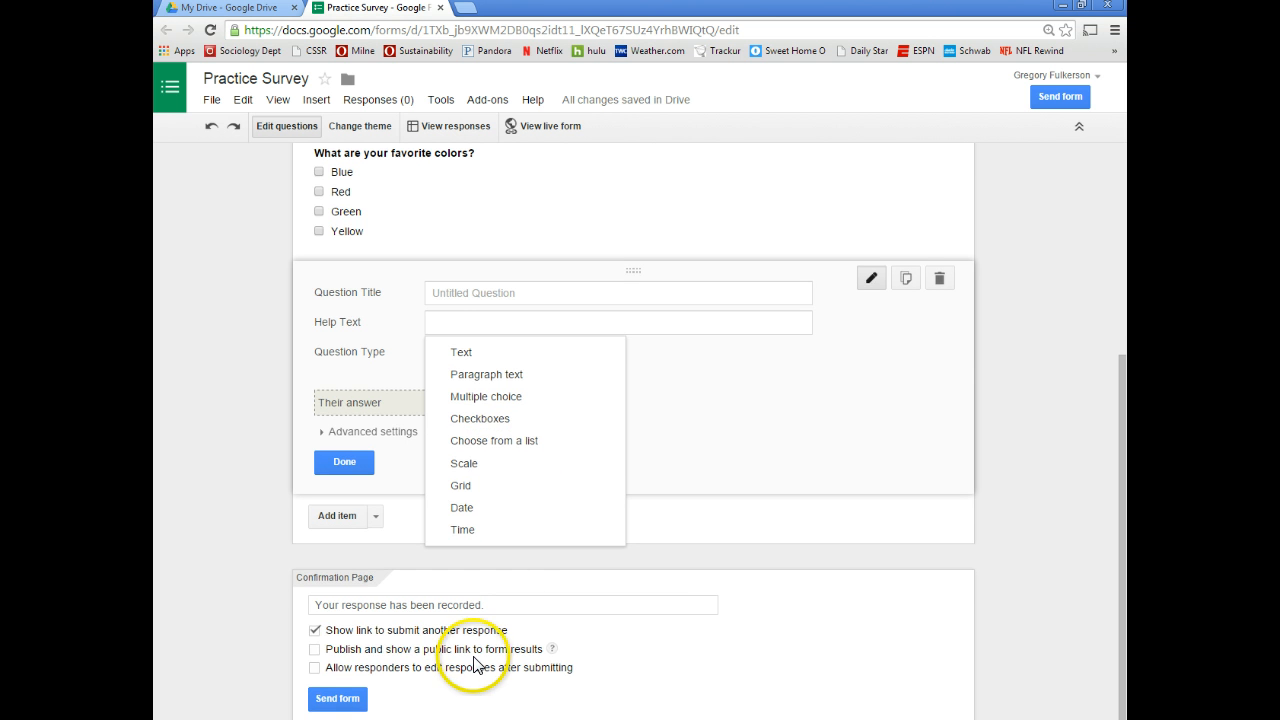
scroll(720, 595, "up", 3)
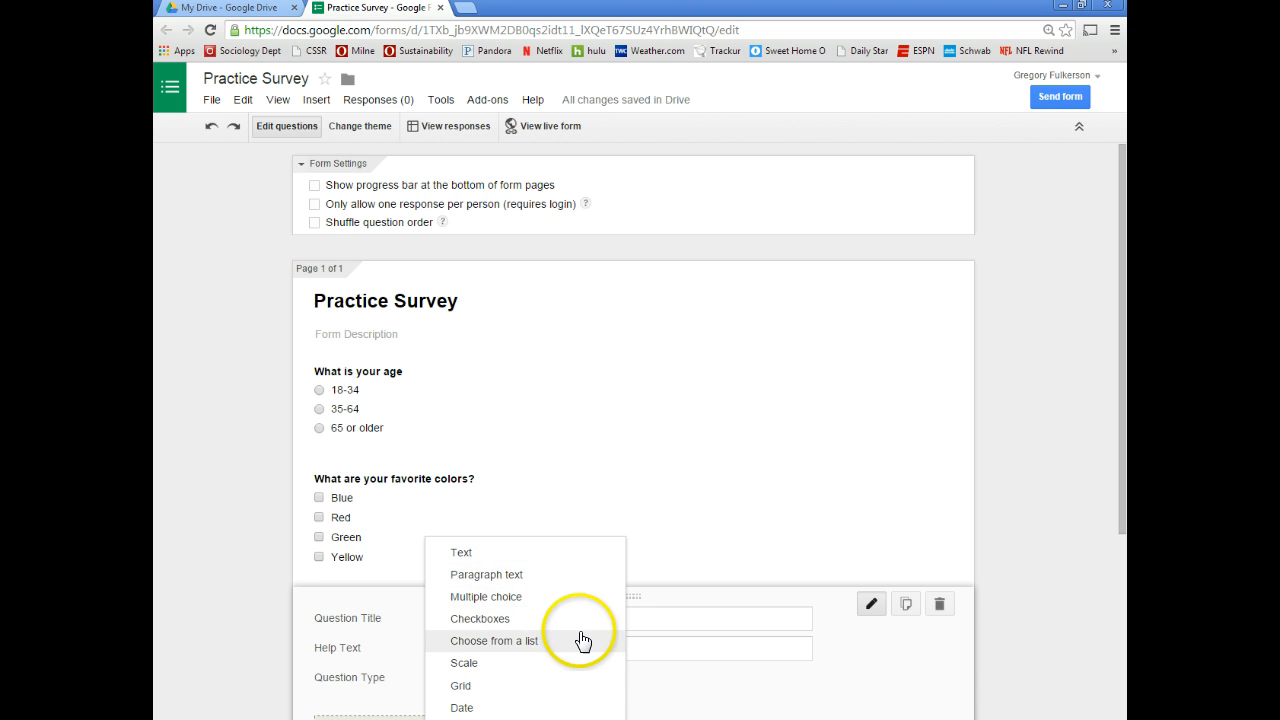
Make the third question a Choose-from-a-list dropdown 'What is your sex?' with options Male and Female
left_click(490, 648)
scroll(522, 640, "down", 2)
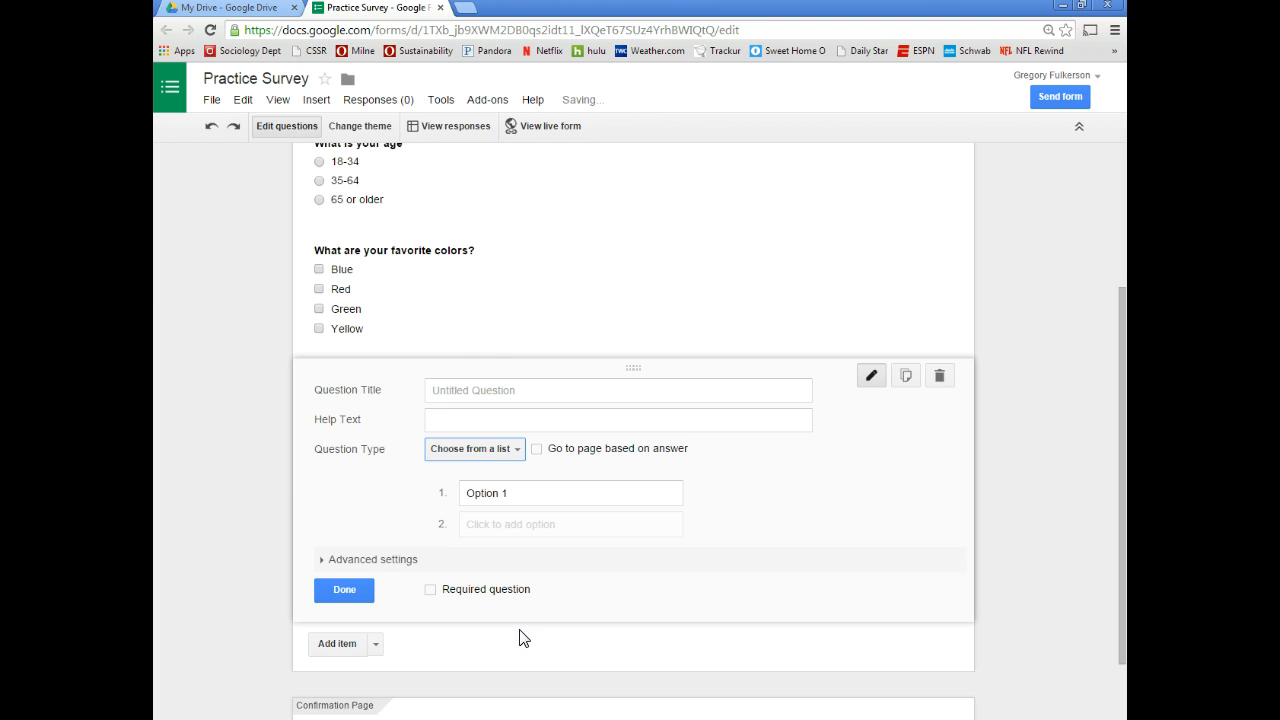
left_click(484, 395)
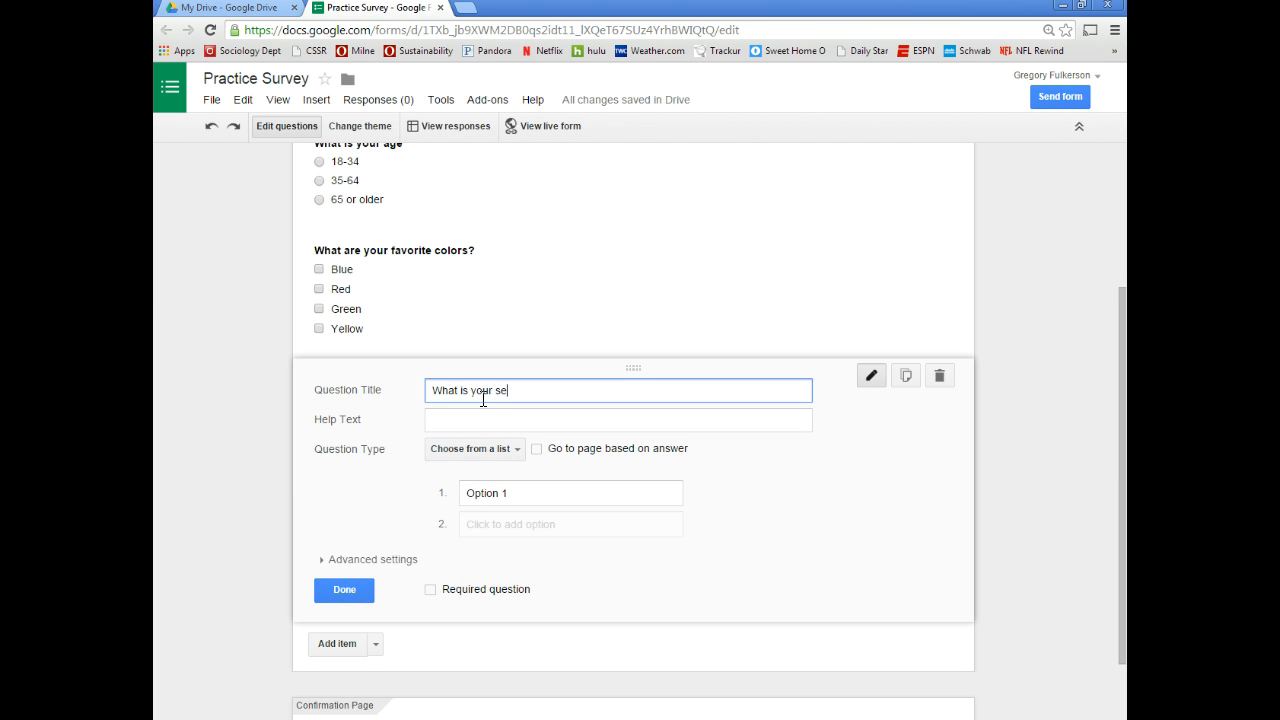
left_click(513, 494)
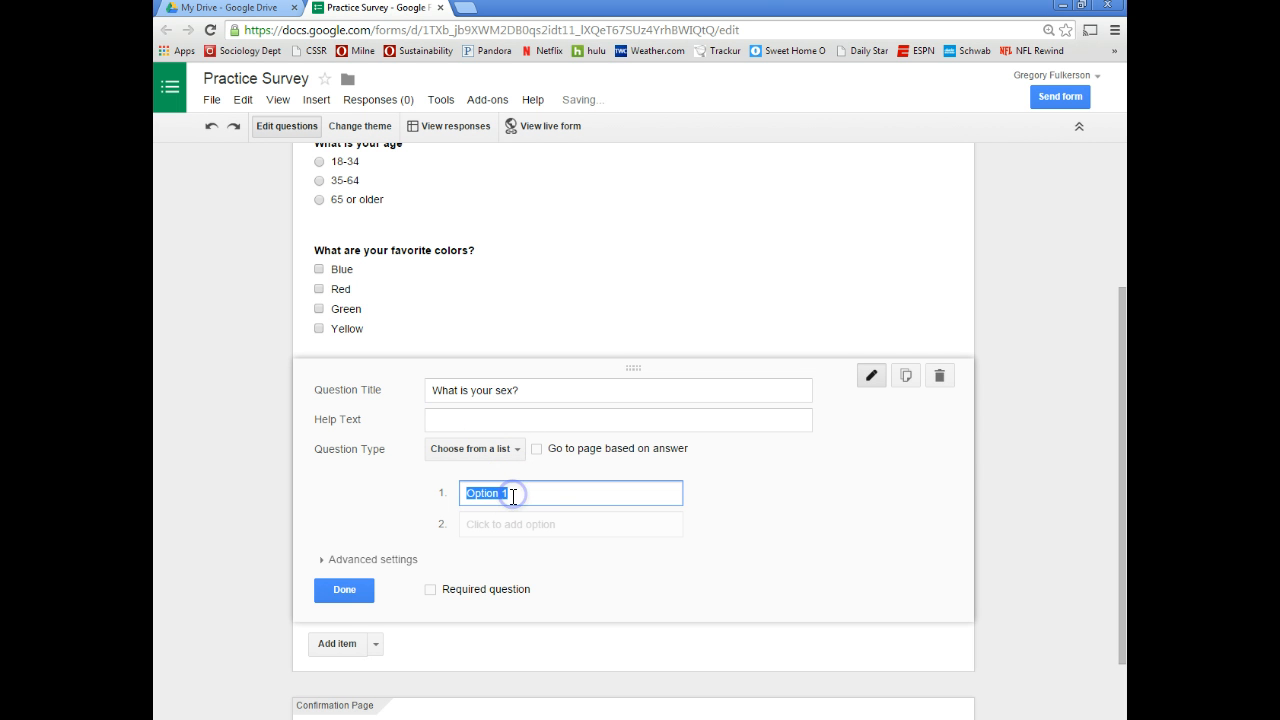
key("Return")
type("Fe")
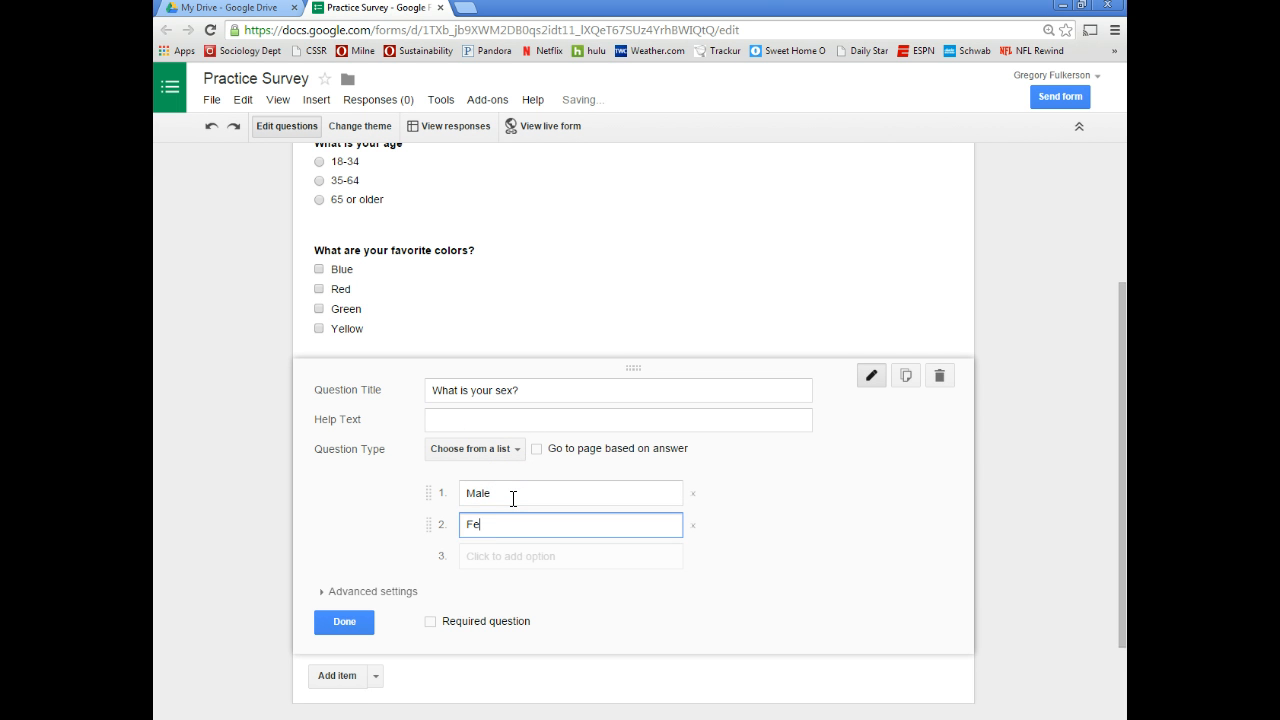
type("male")
left_click(340, 622)
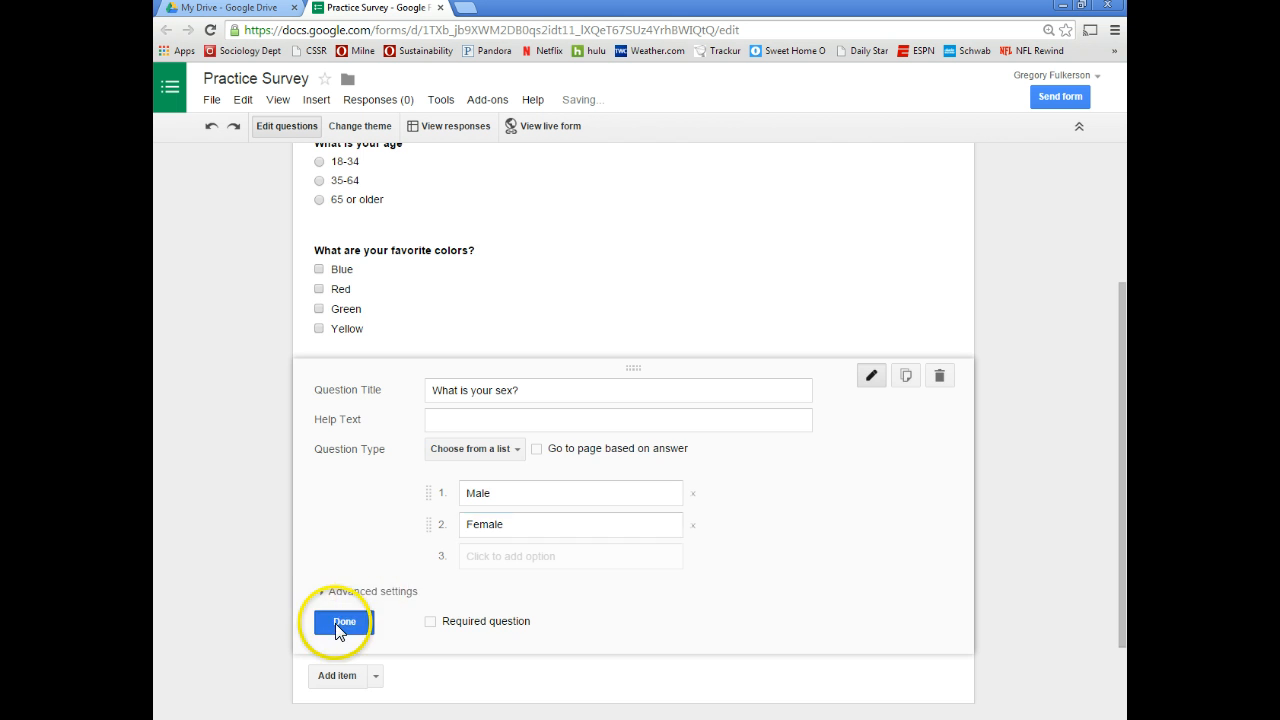
left_click(355, 465)
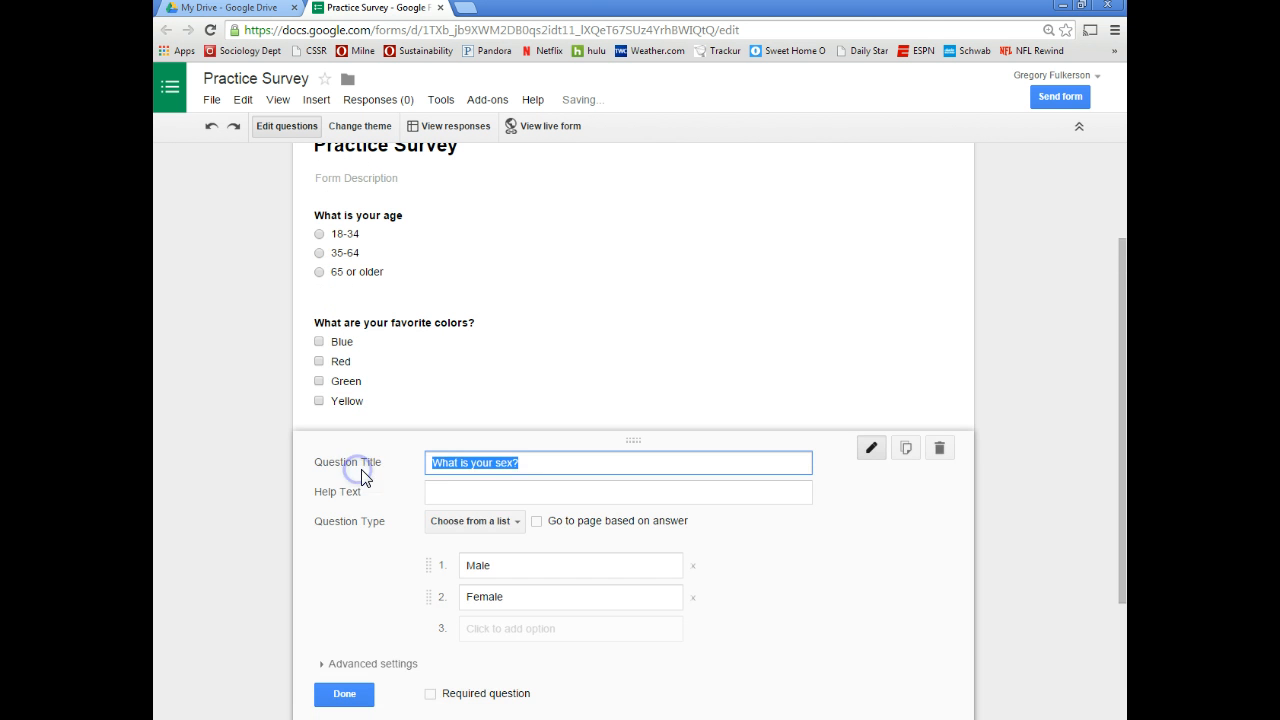
scroll(491, 657, "down", 2)
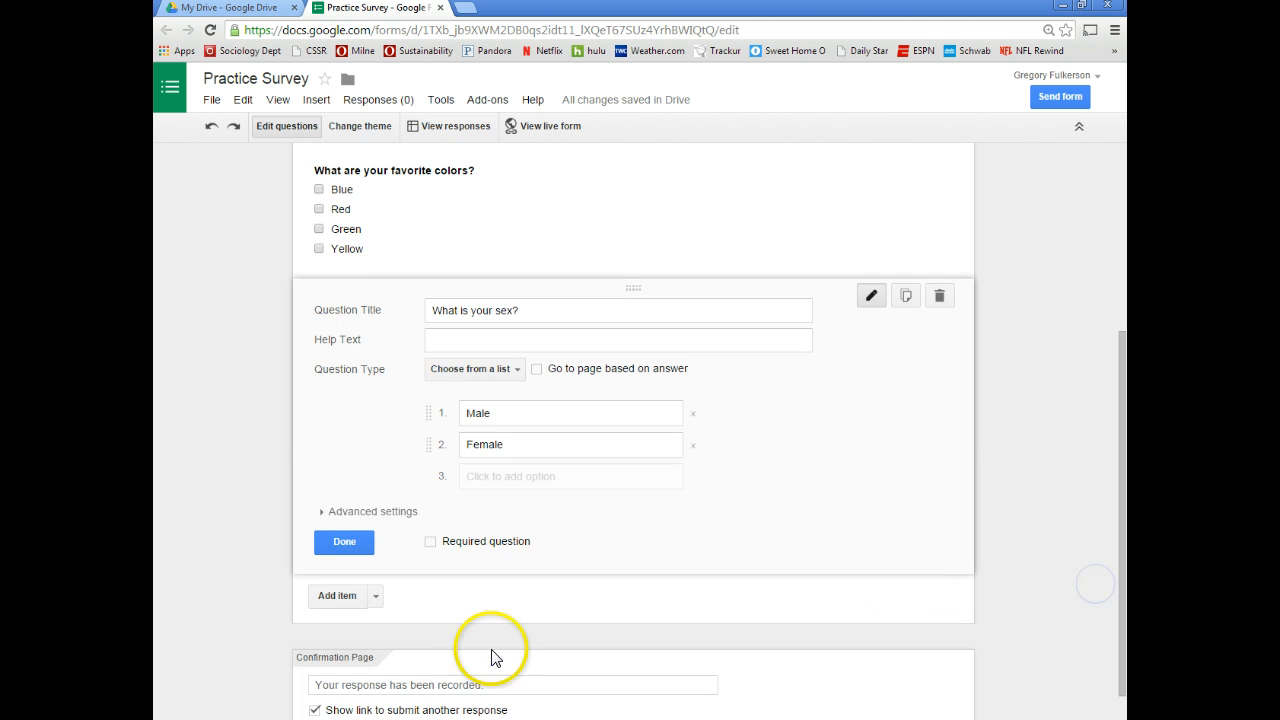
left_click(362, 550)
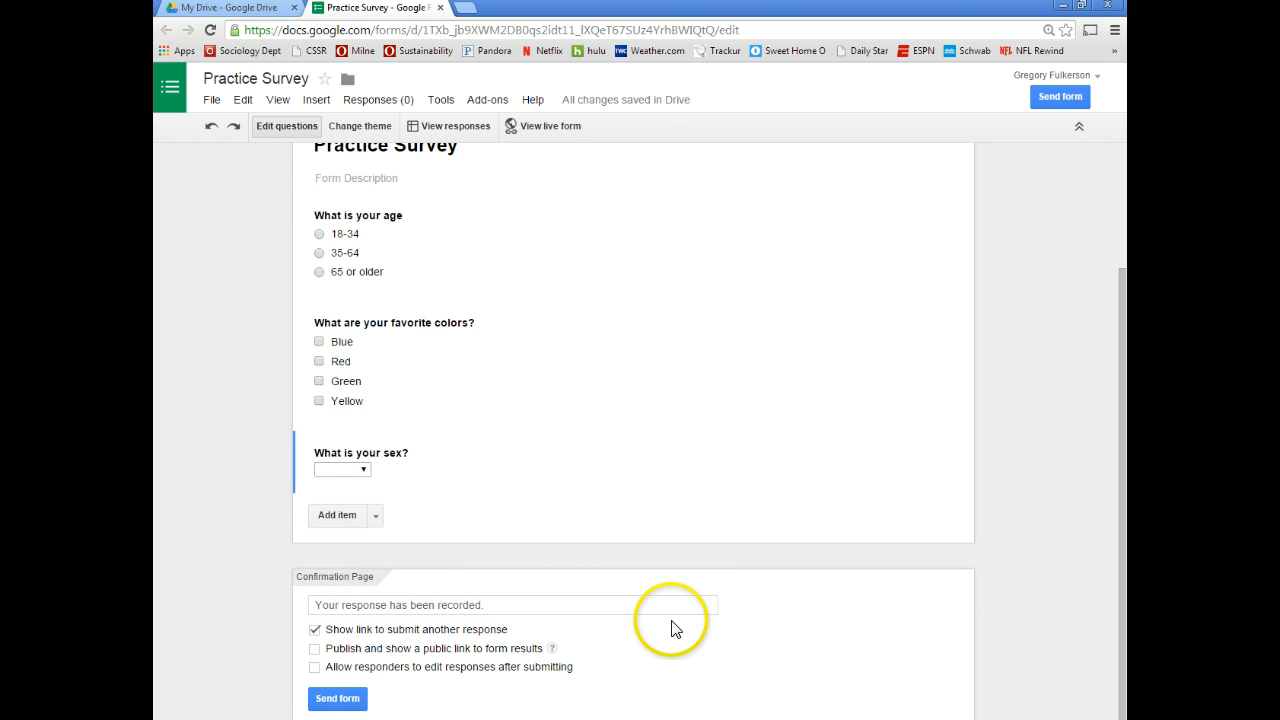
scroll(686, 622, "up", 2)
scroll(700, 605, "down", 2)
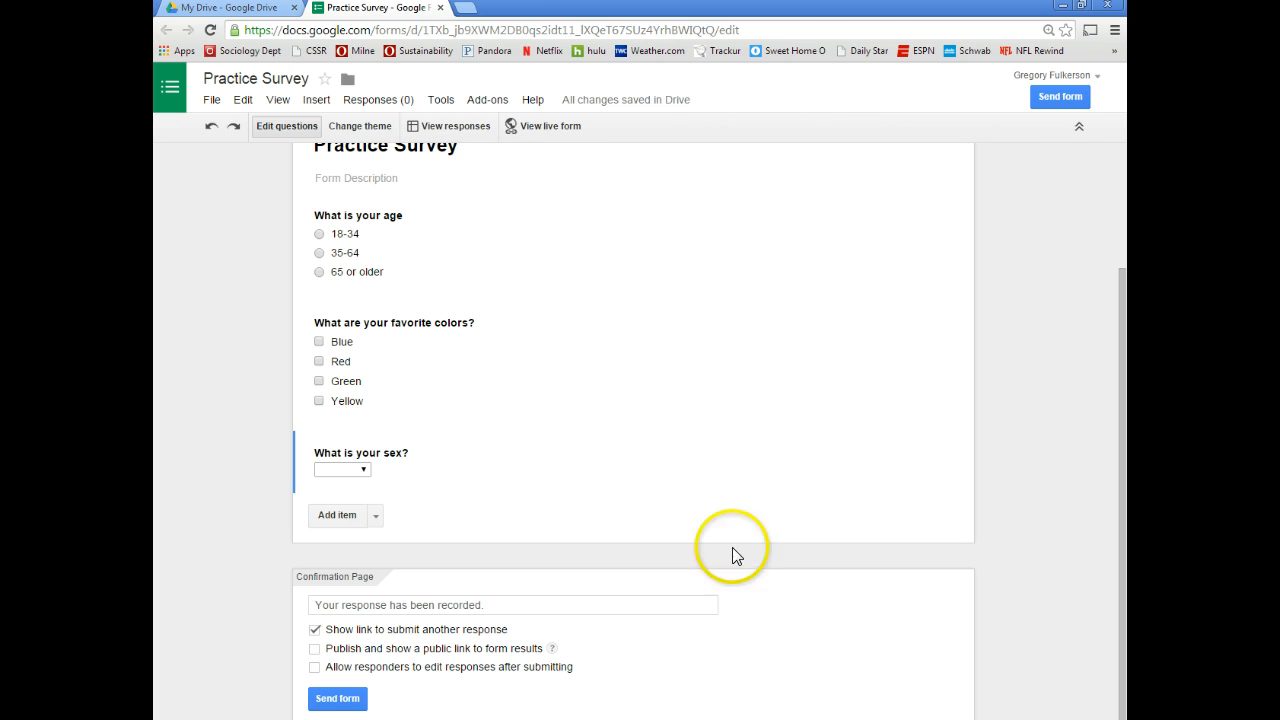
Submit a test response (35-64, Blue, Green, Male) through the live Practice Survey form
left_click(543, 127)
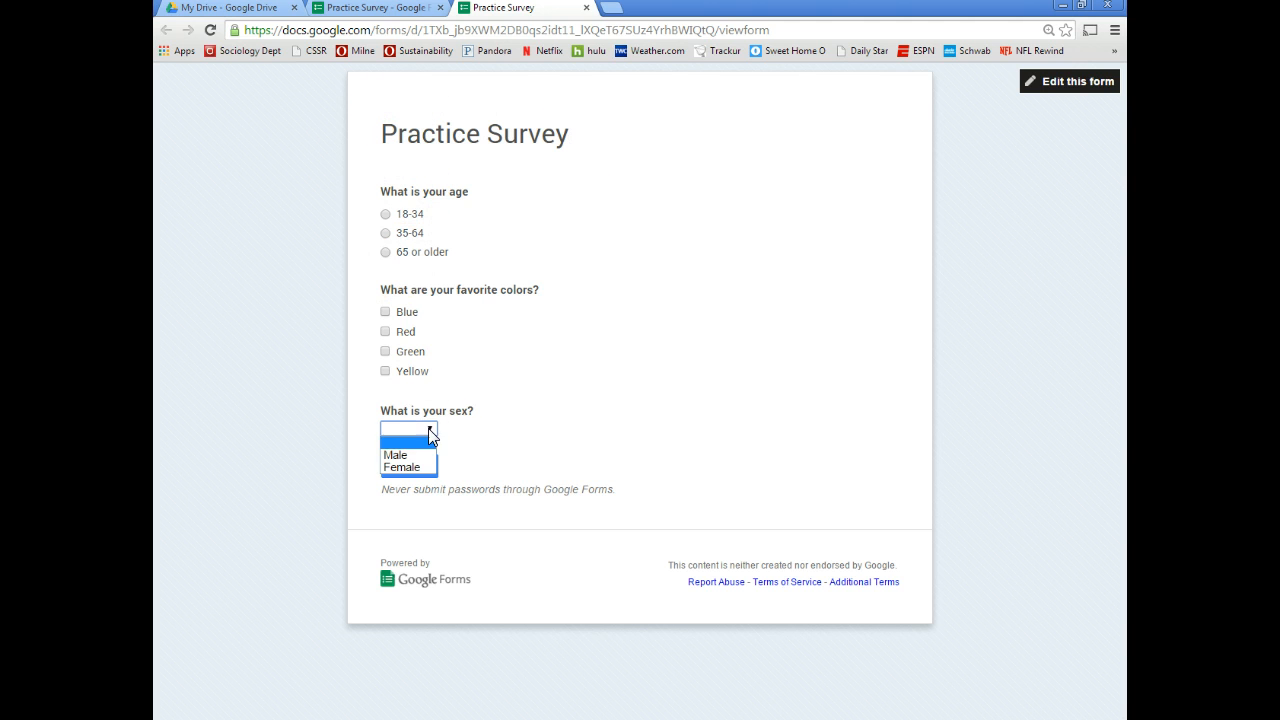
left_click(385, 313)
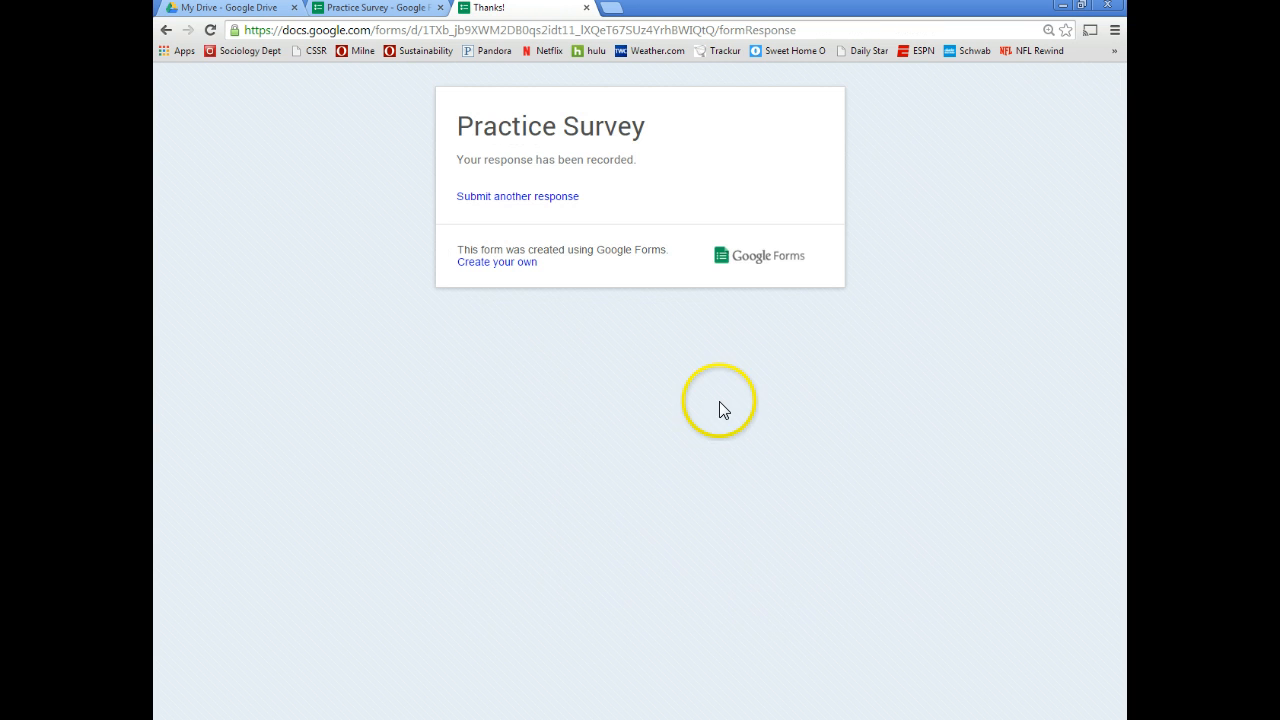
Back in the form editor, open the Practice Survey (Responses) spreadsheet from the Responses menu
left_click(375, 12)
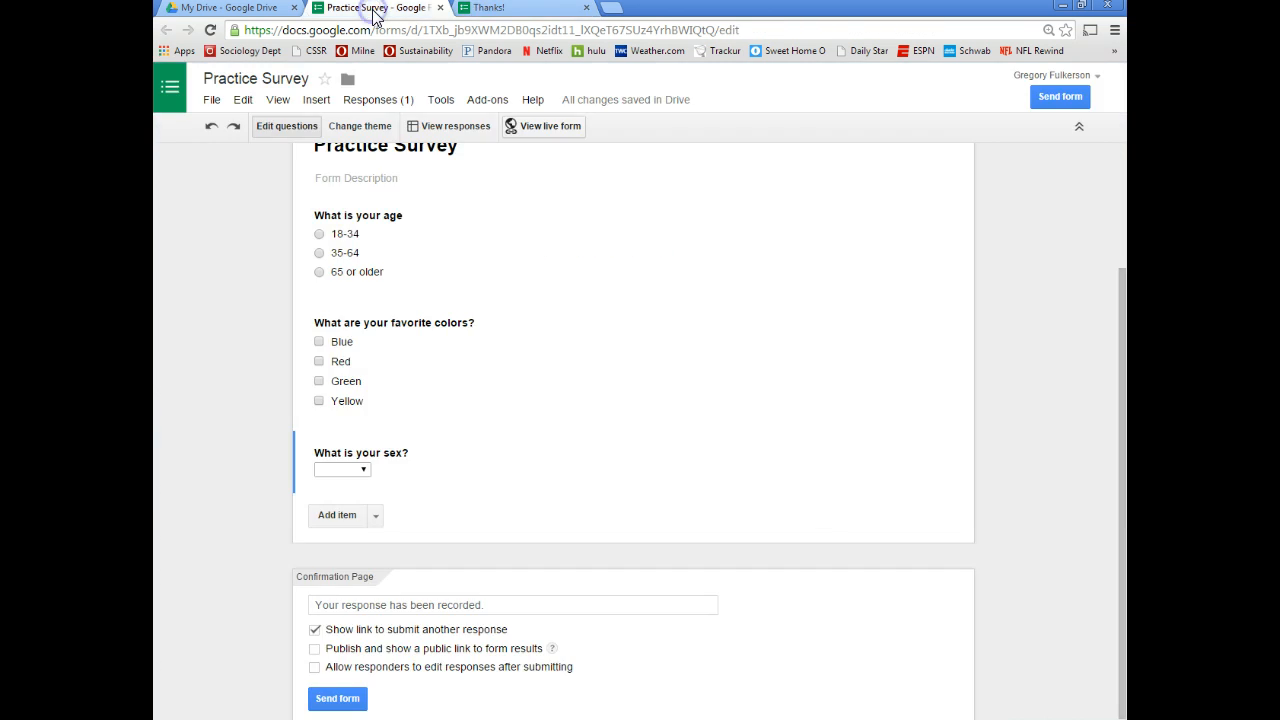
scroll(613, 473, "up", 3)
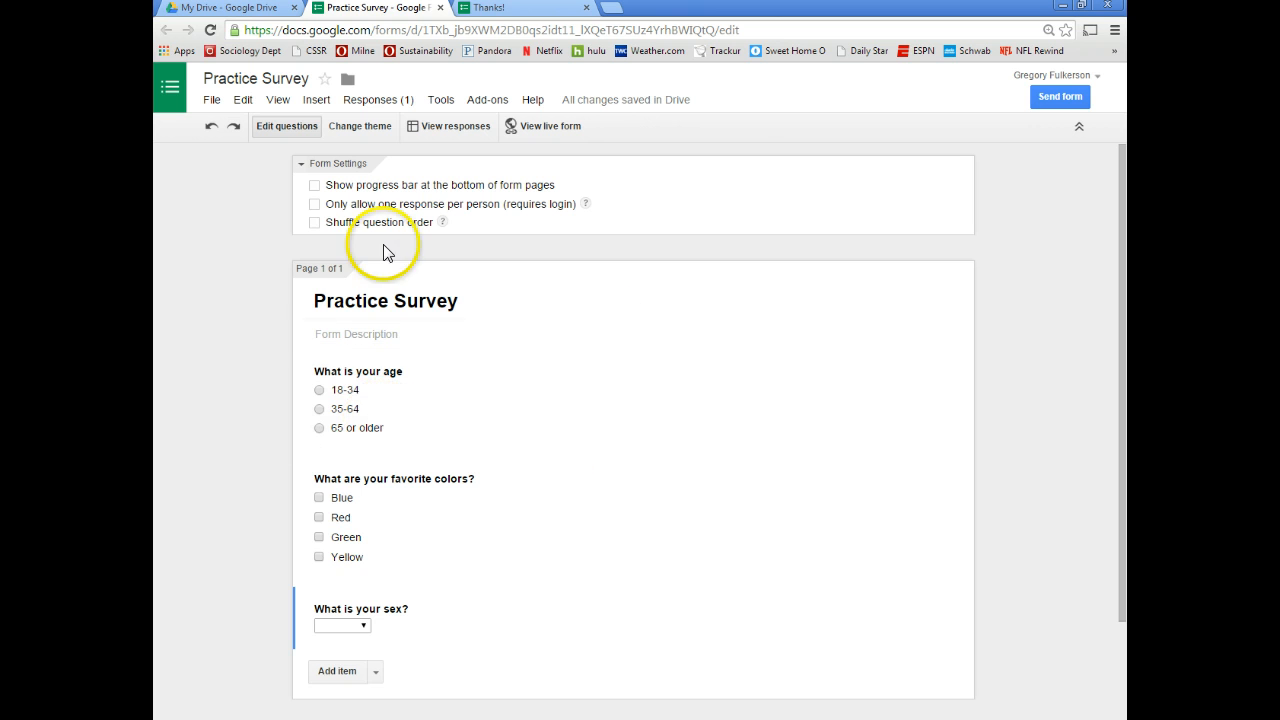
left_click(374, 102)
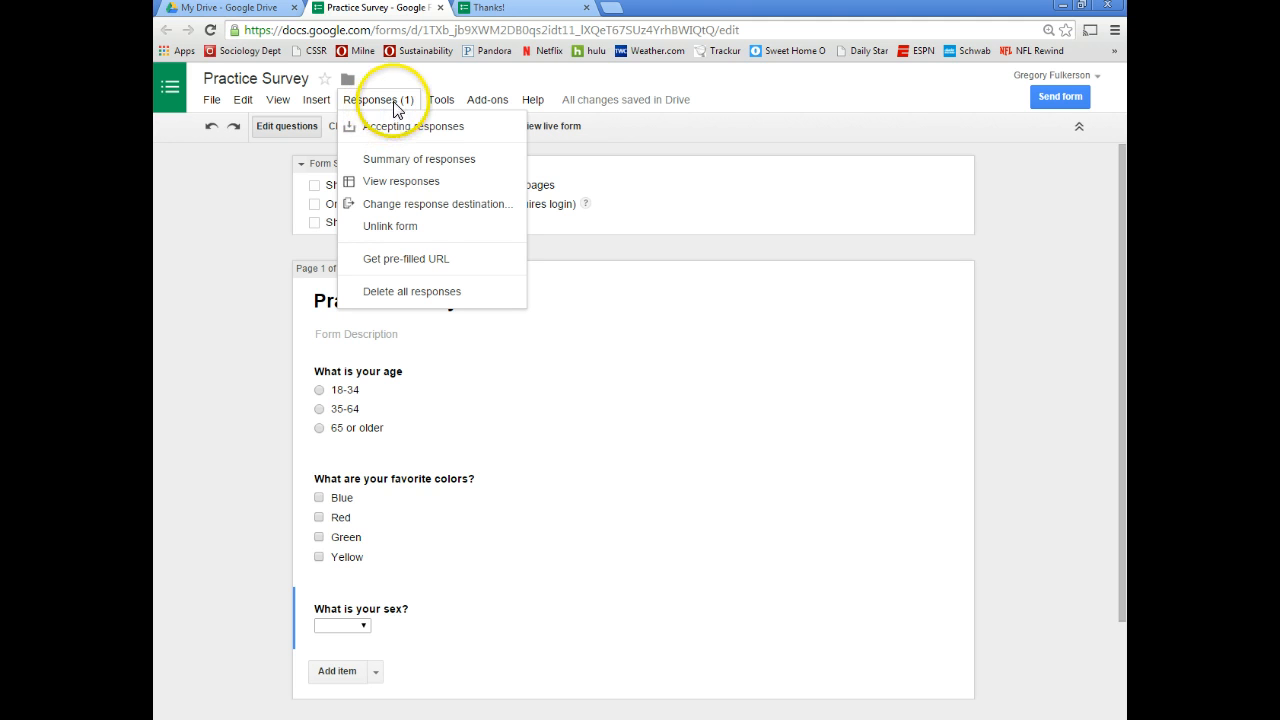
left_click(415, 185)
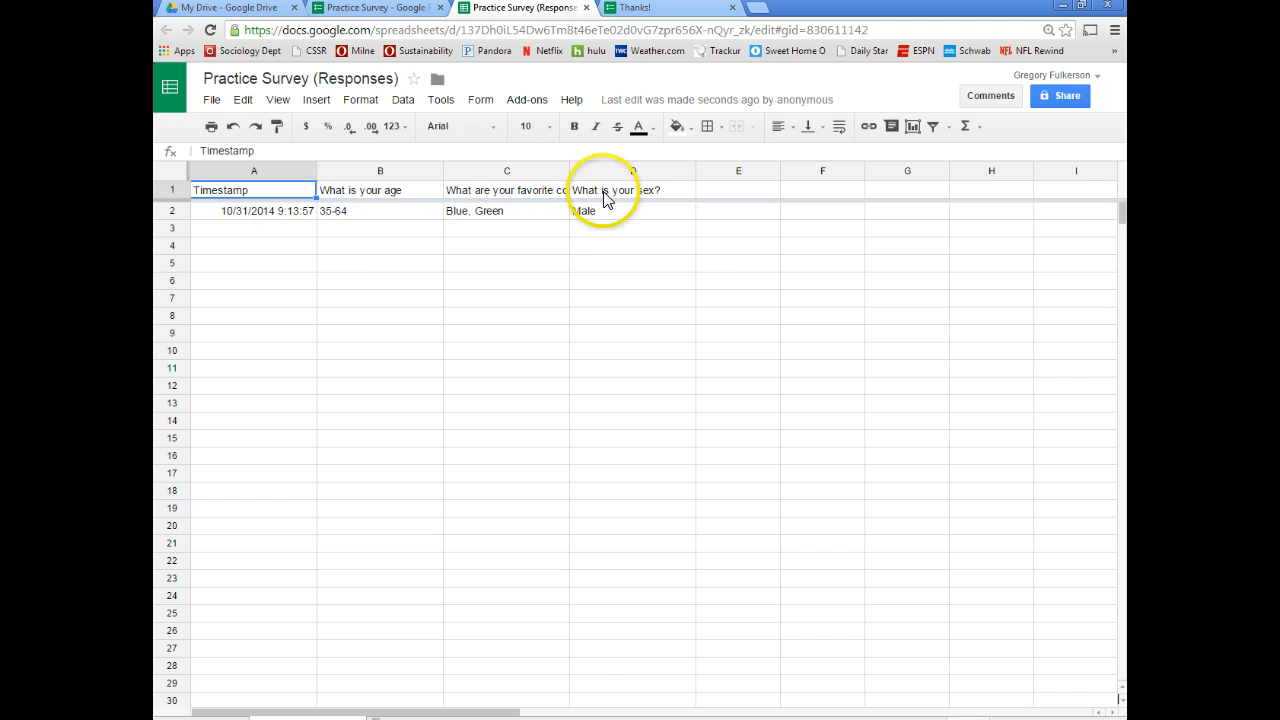
Check the test response row in the spreadsheet, close the thank-you tab, and return to the editor
left_click(242, 18)
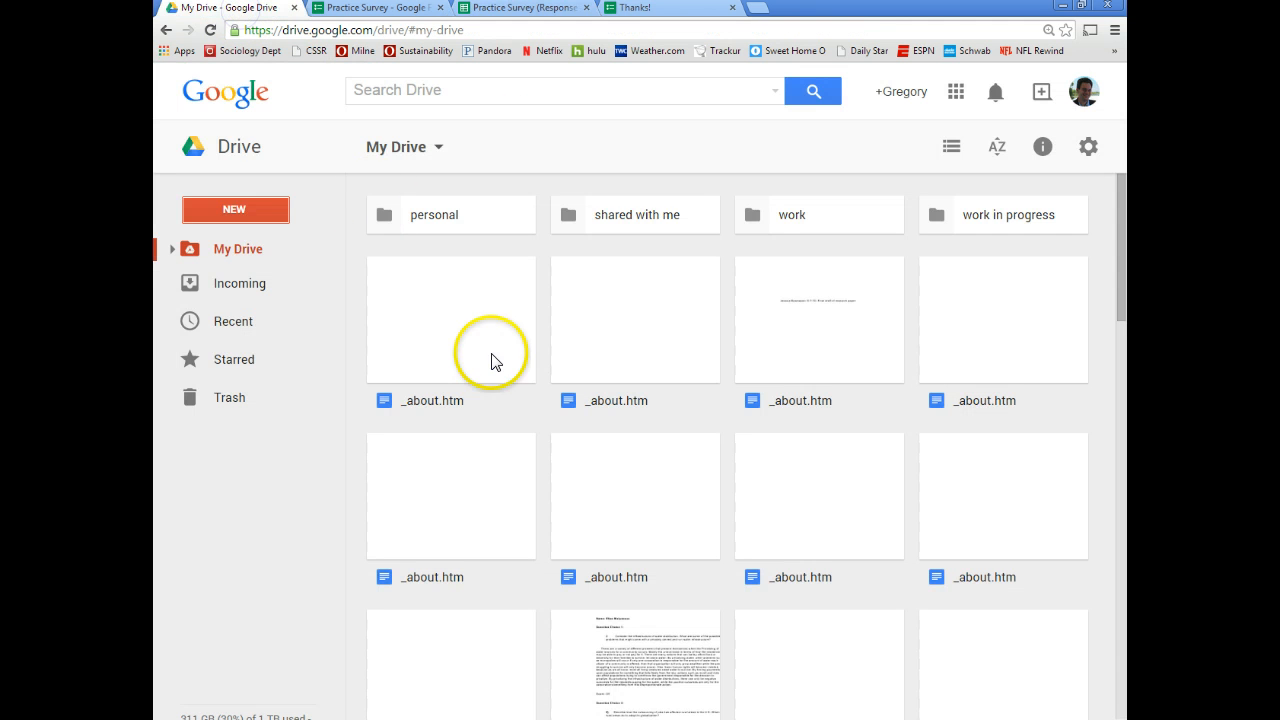
scroll(491, 362, "down", 4)
left_click(646, 12)
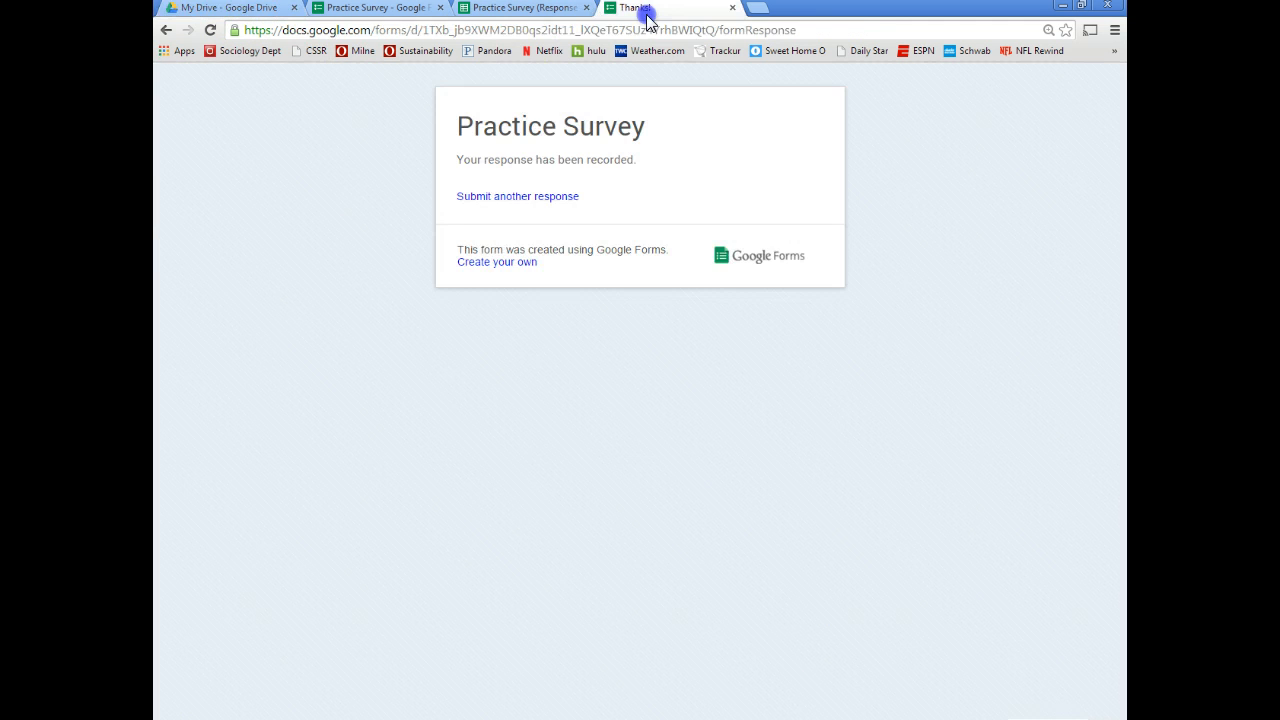
left_click(520, 8)
left_click(640, 8)
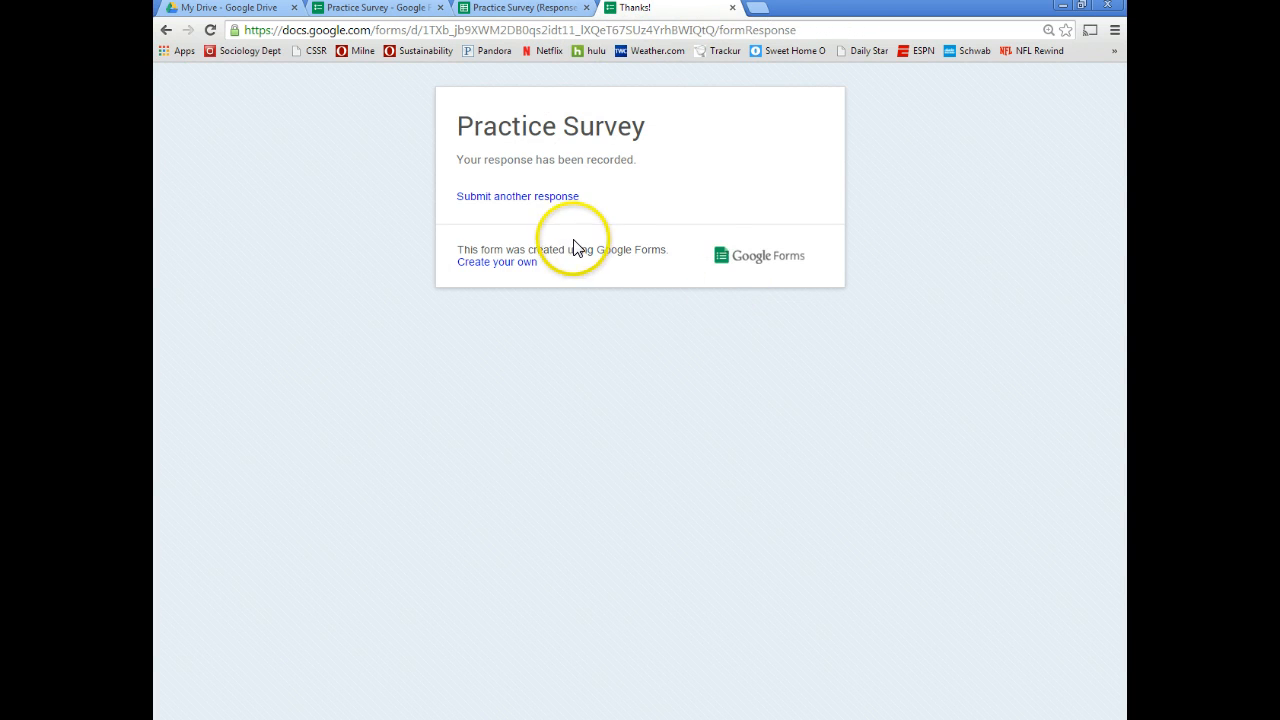
left_click(734, 8)
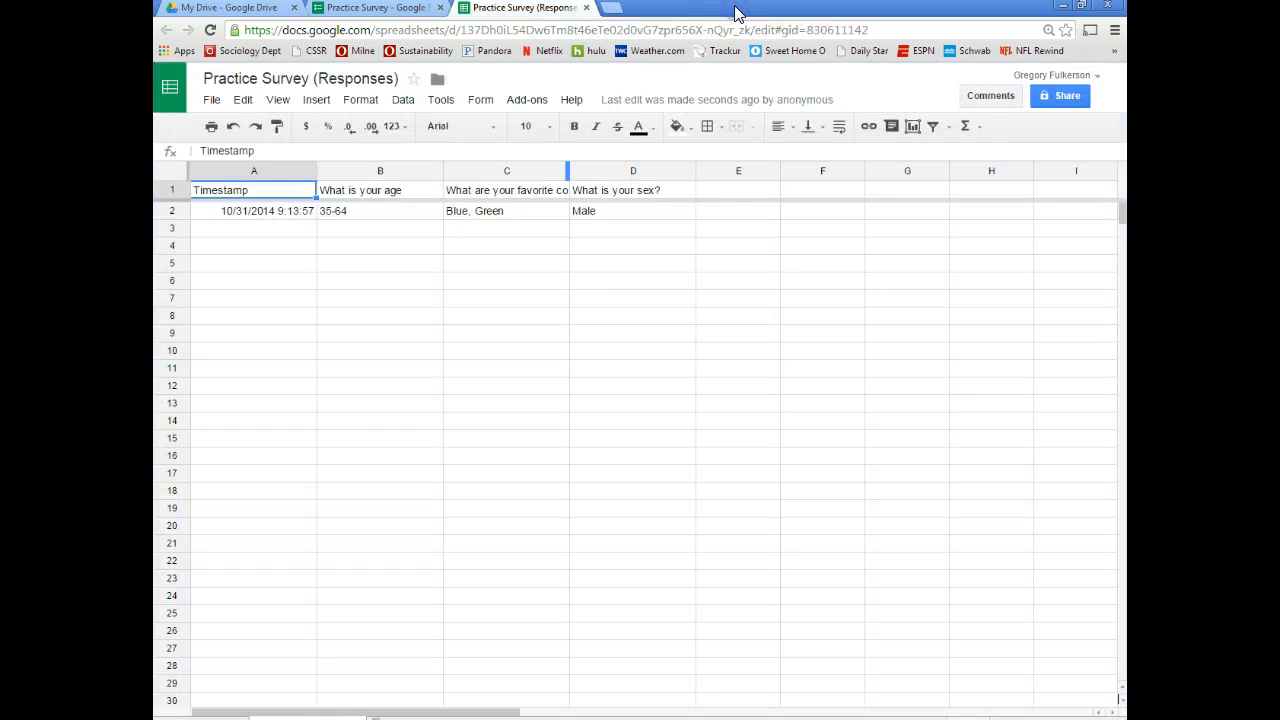
left_click(392, 10)
scroll(509, 376, "up", 1)
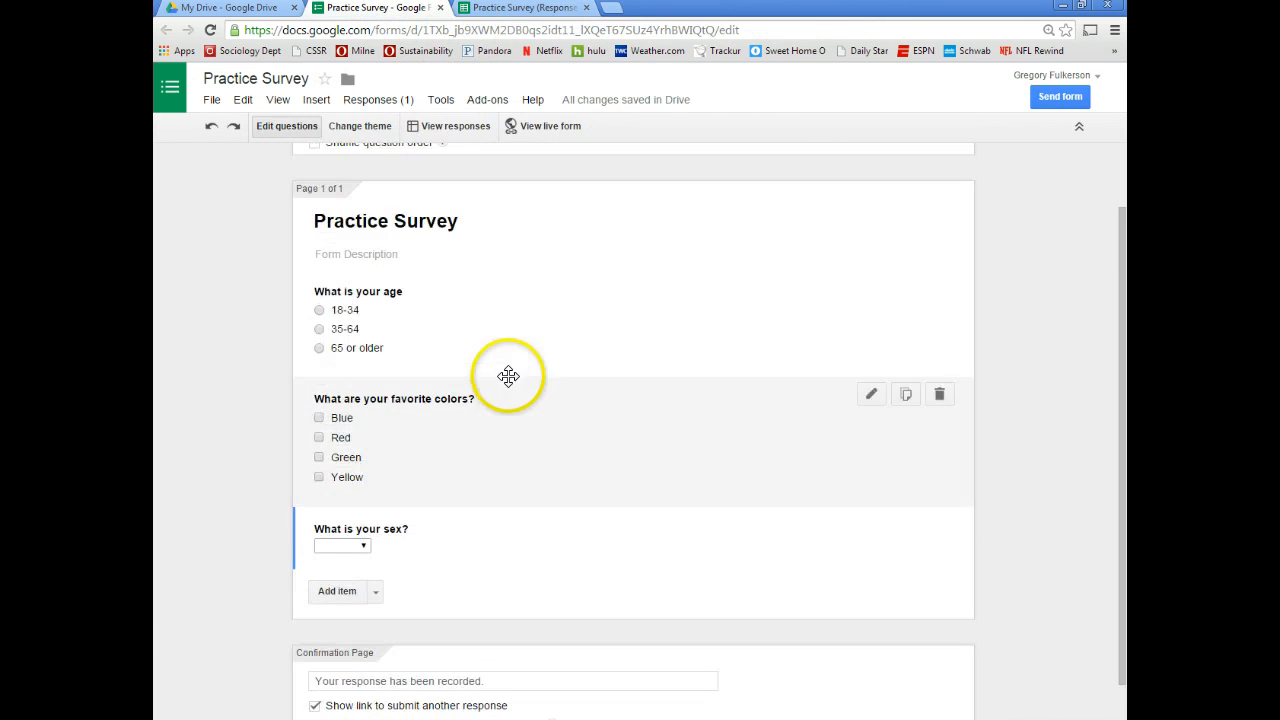
left_click(378, 100)
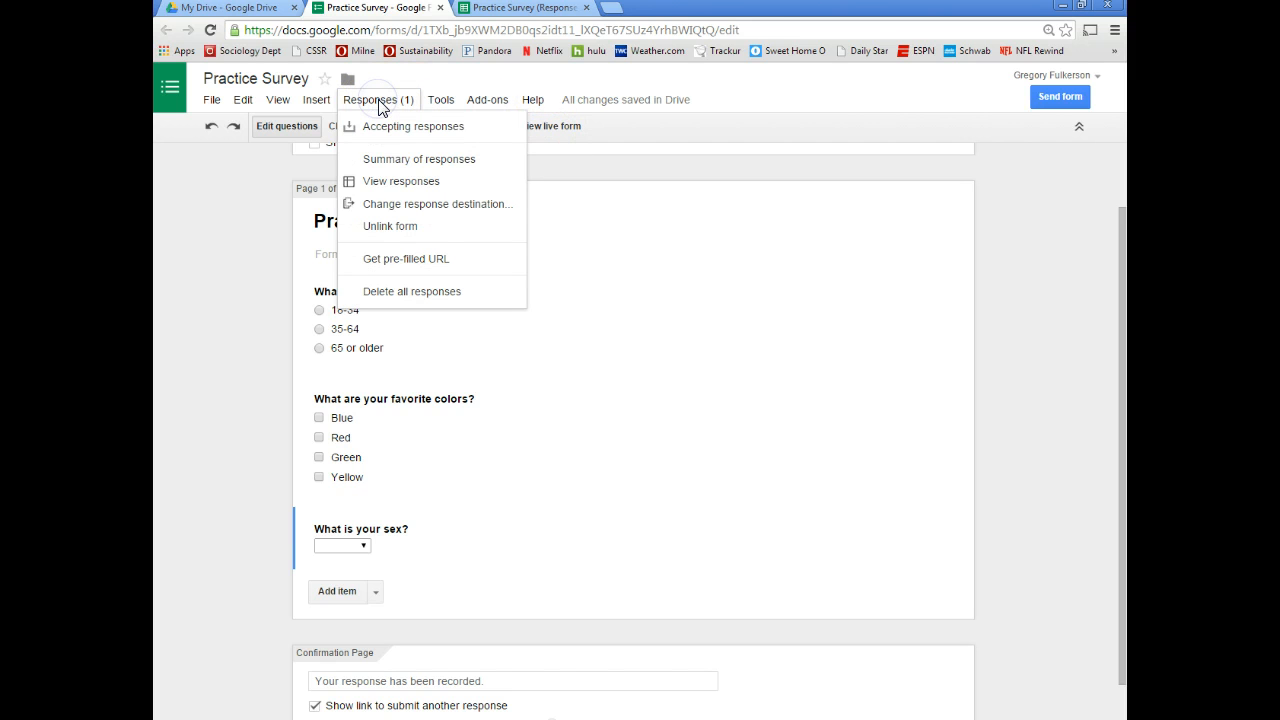
left_click(385, 159)
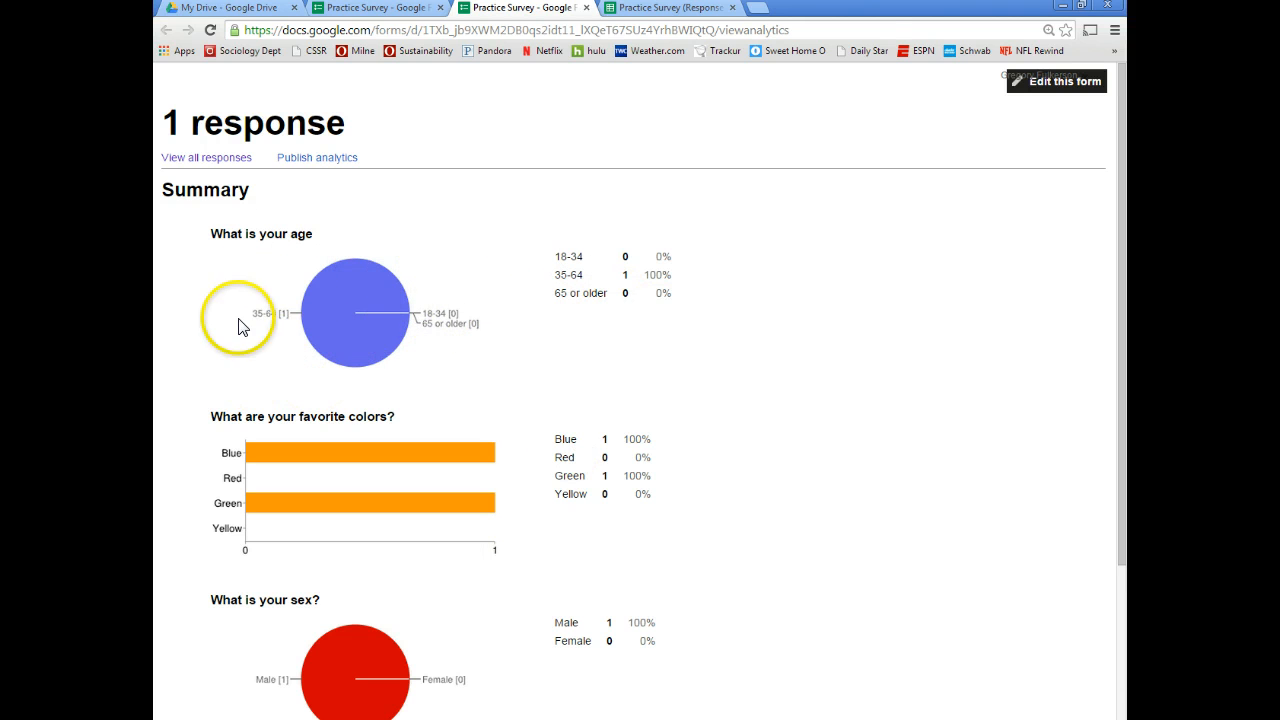
scroll(612, 515, "down", 3)
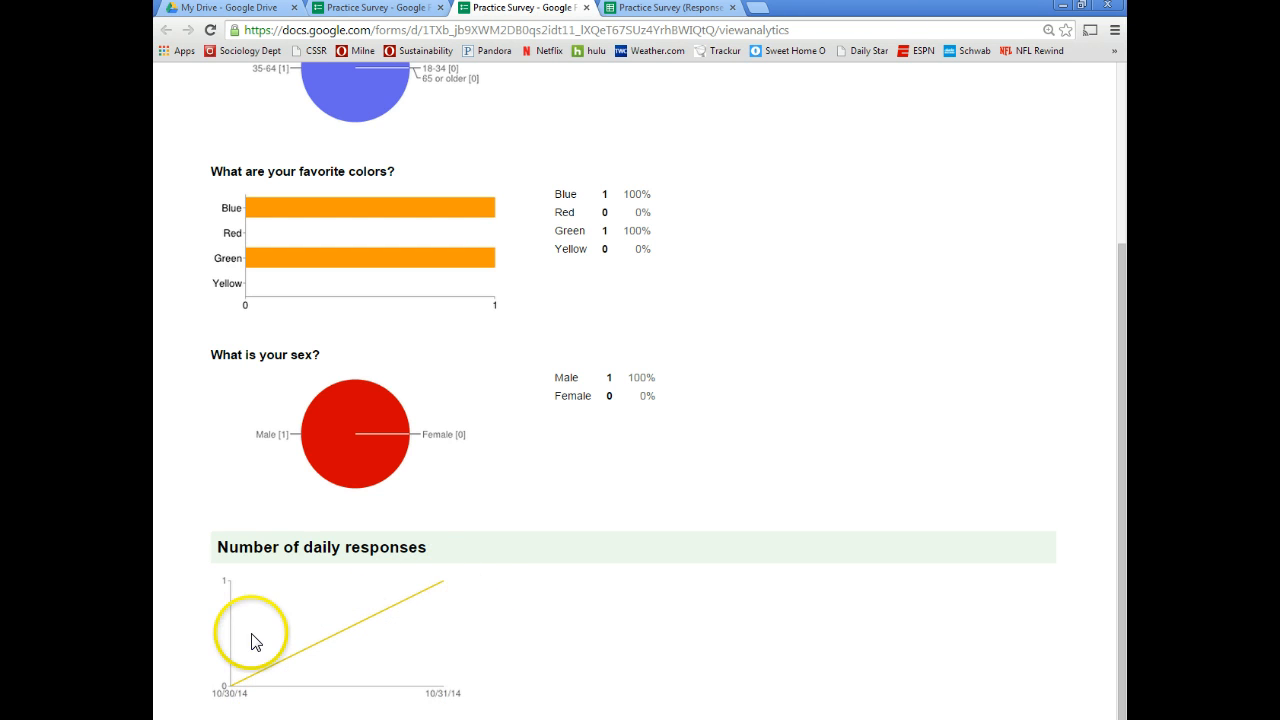
scroll(508, 571, "up", 3)
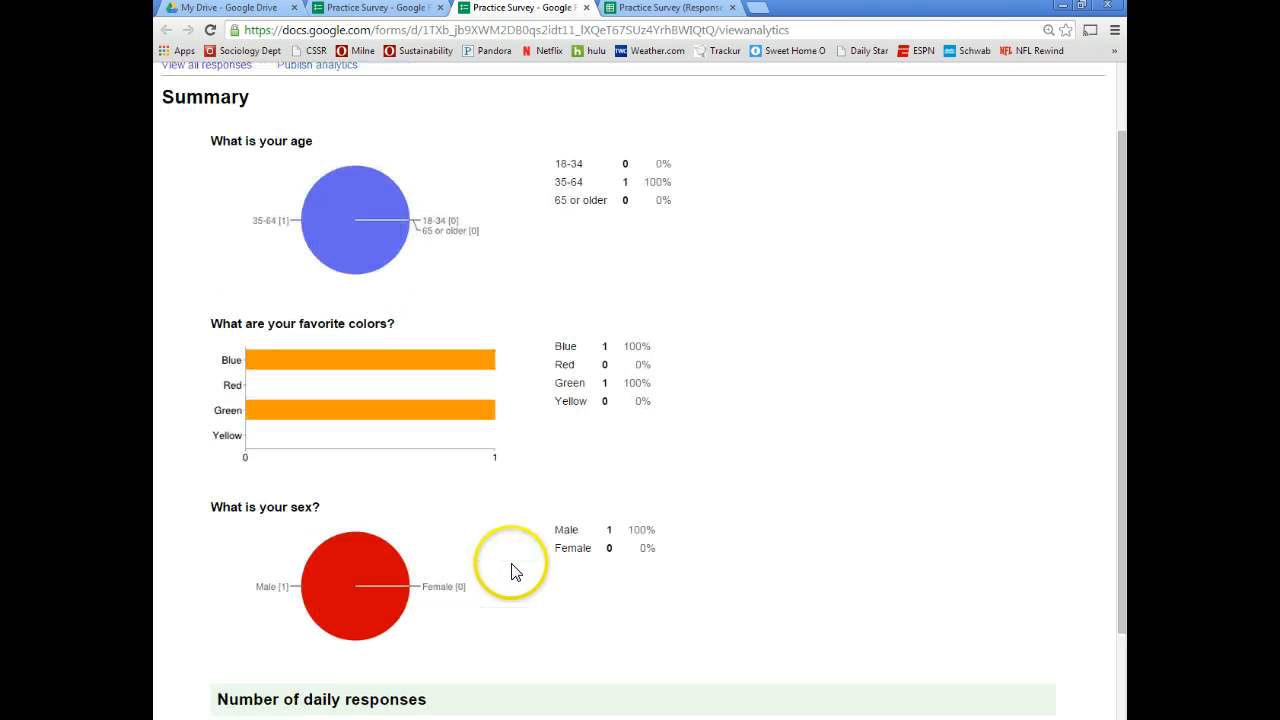
left_click(587, 8)
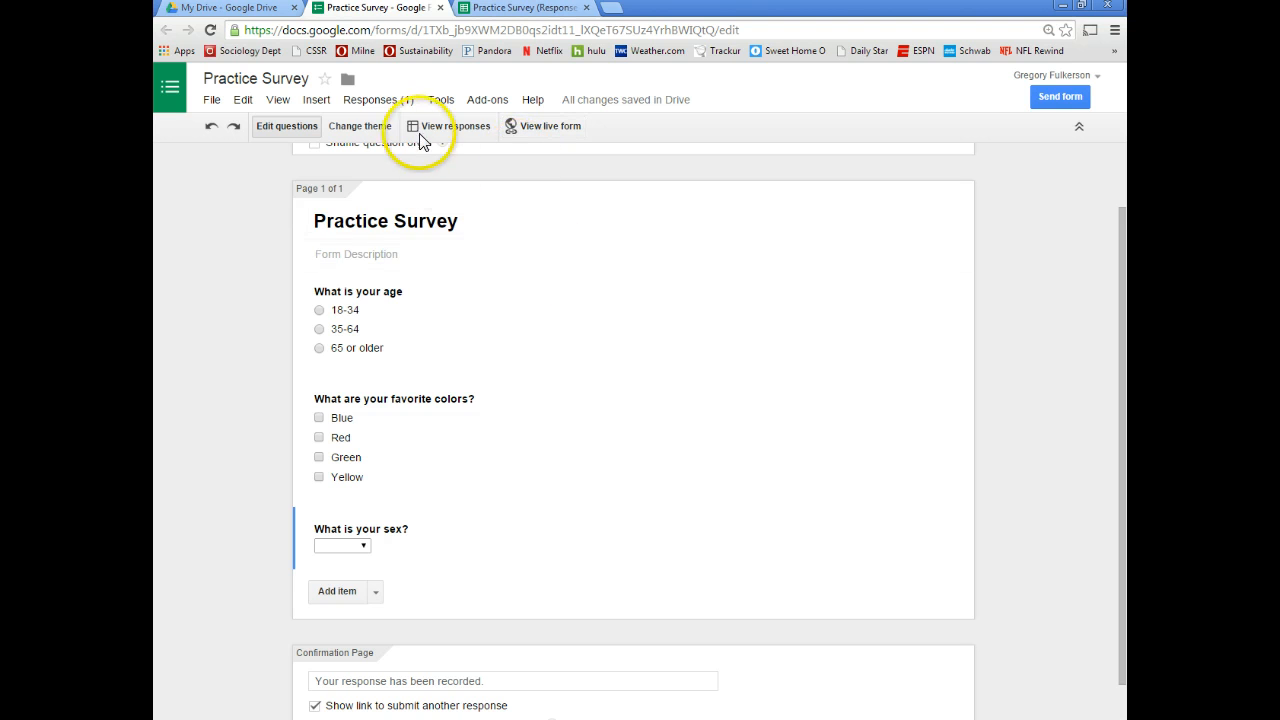
Review the responses spreadsheet via Responses > View responses, then open the live Practice Survey form
left_click(399, 101)
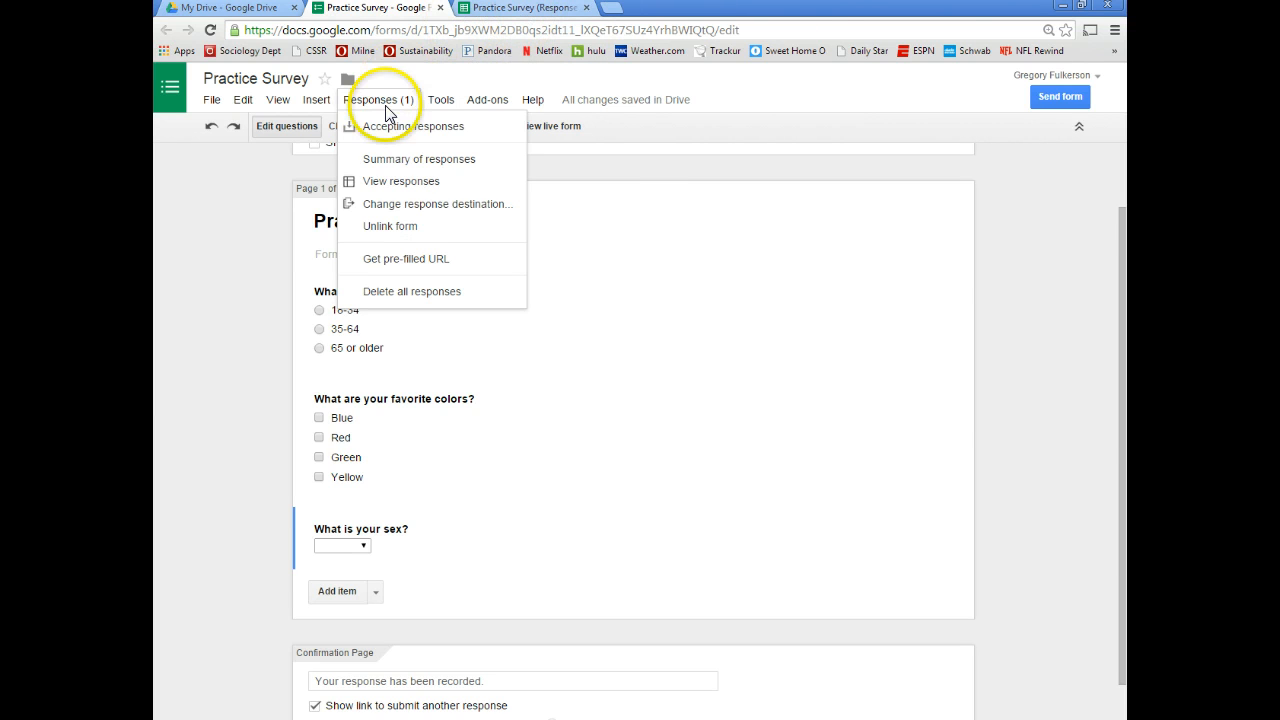
left_click(401, 181)
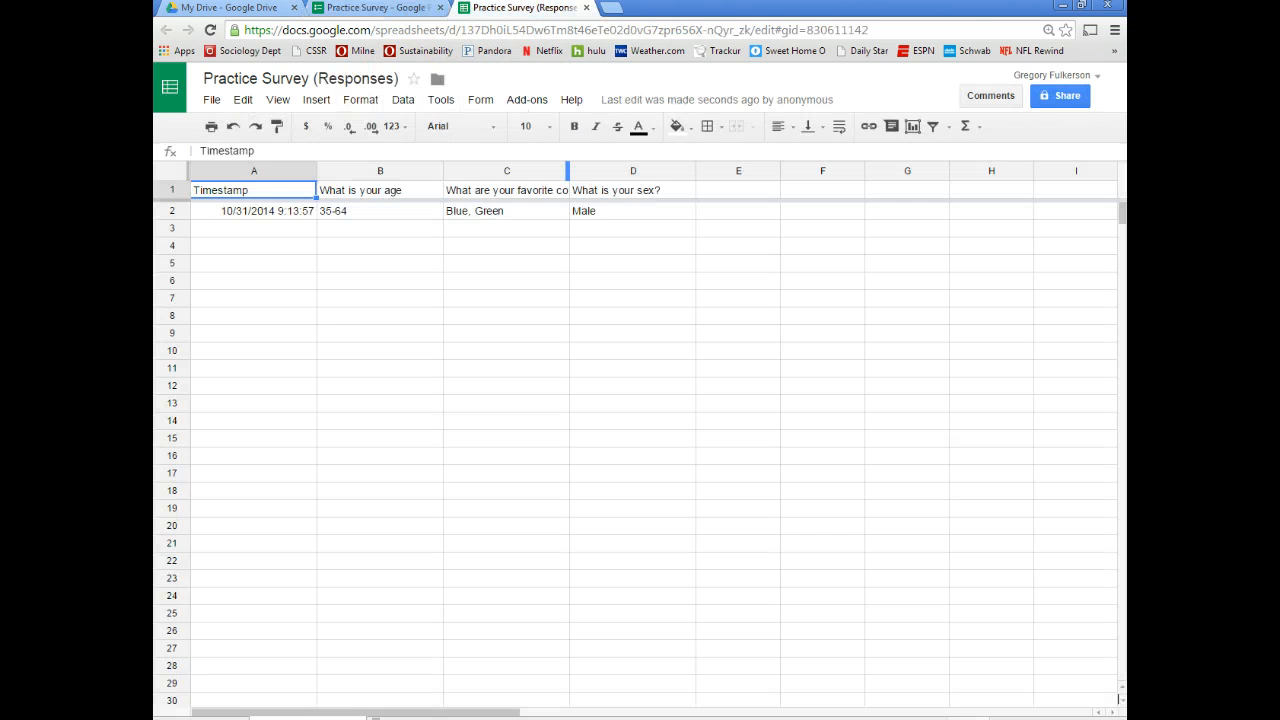
left_click(420, 9)
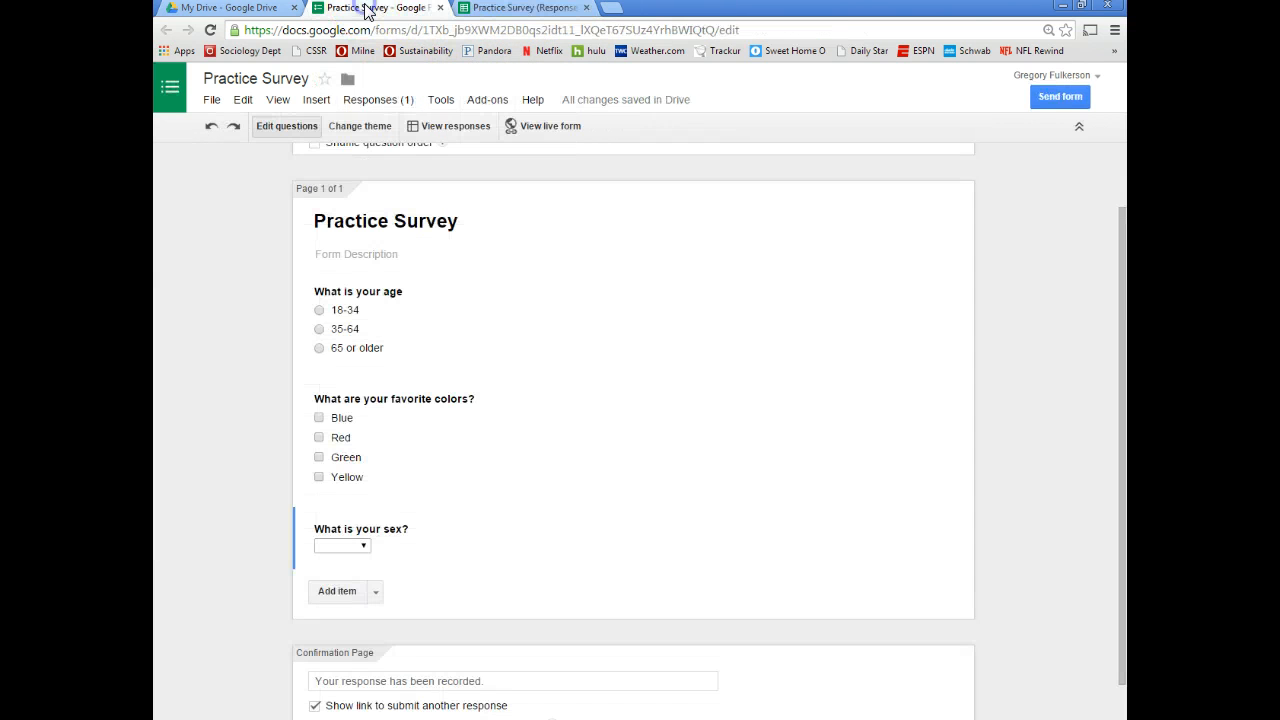
left_click(537, 130)
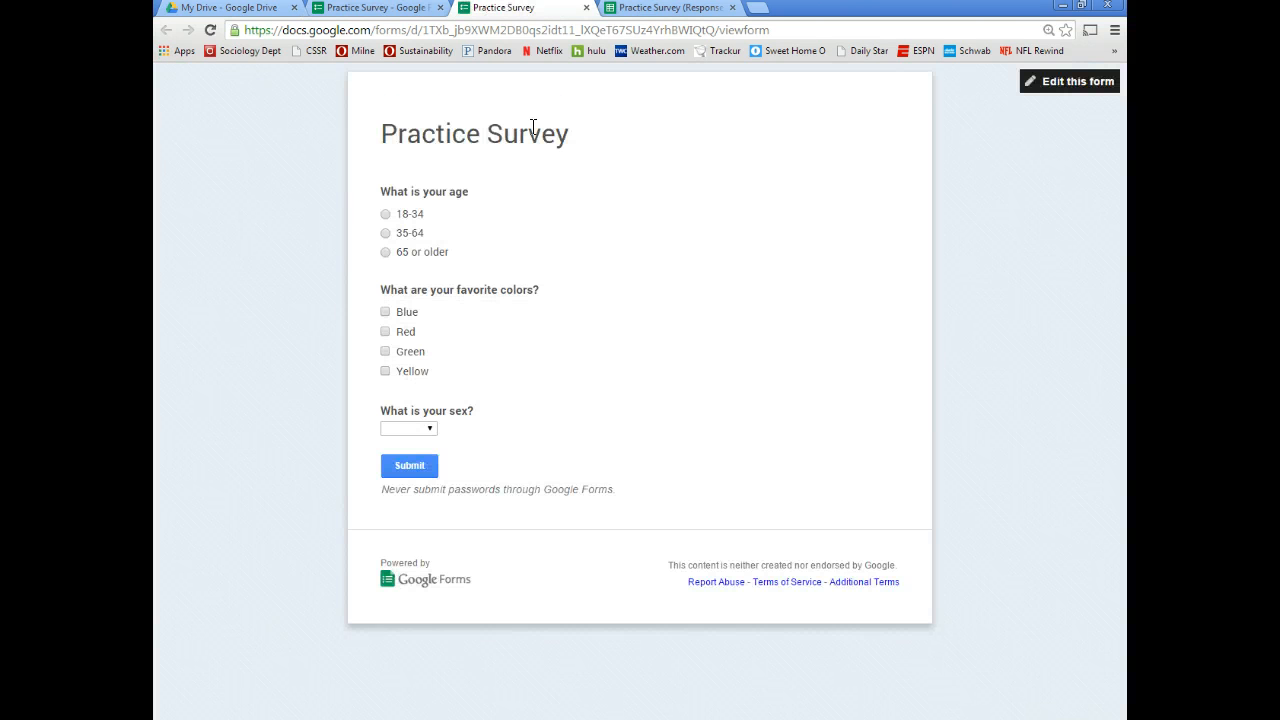
Copy the live form's URL from the address bar and go back to the Practice Survey editor
left_click(398, 30)
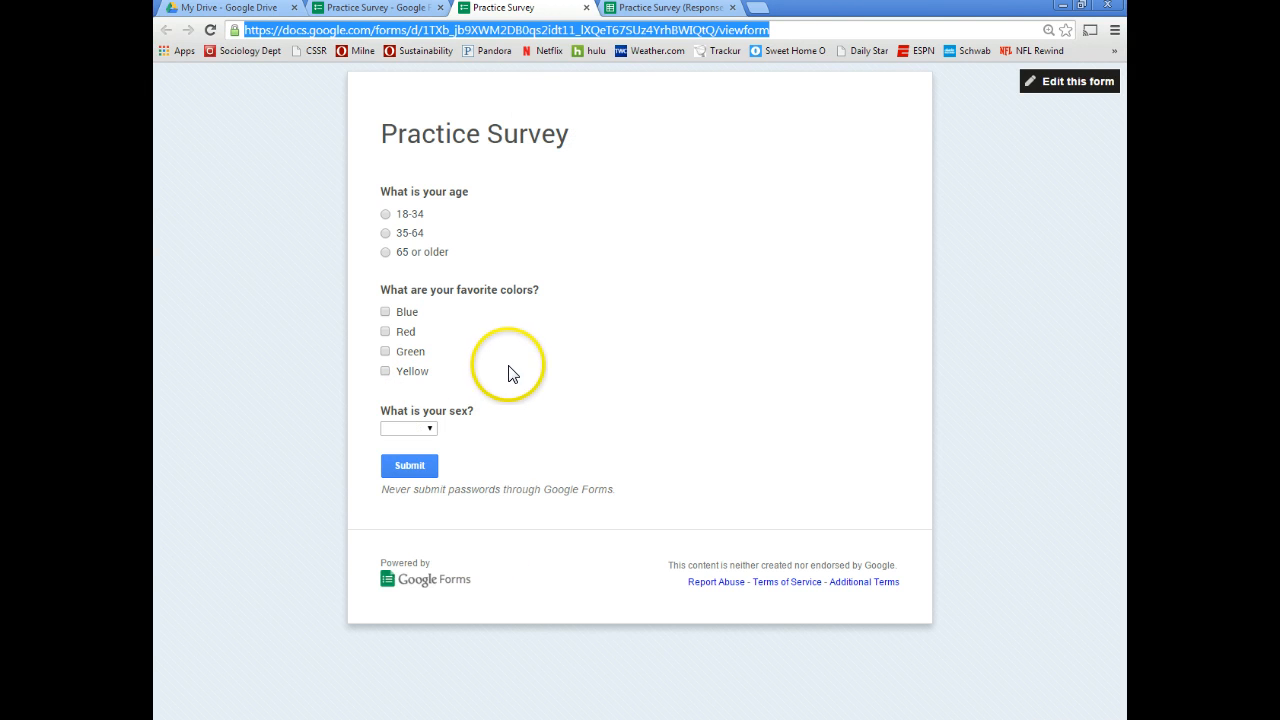
right_click(614, 34)
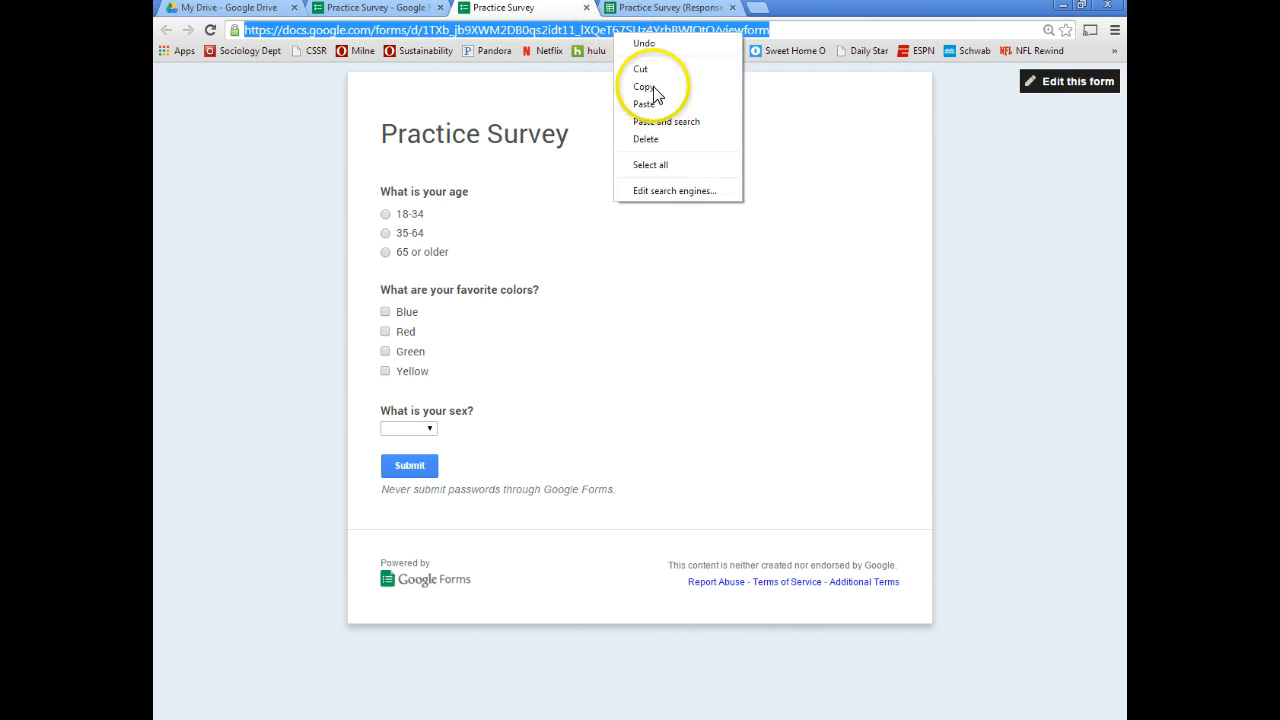
left_click(667, 87)
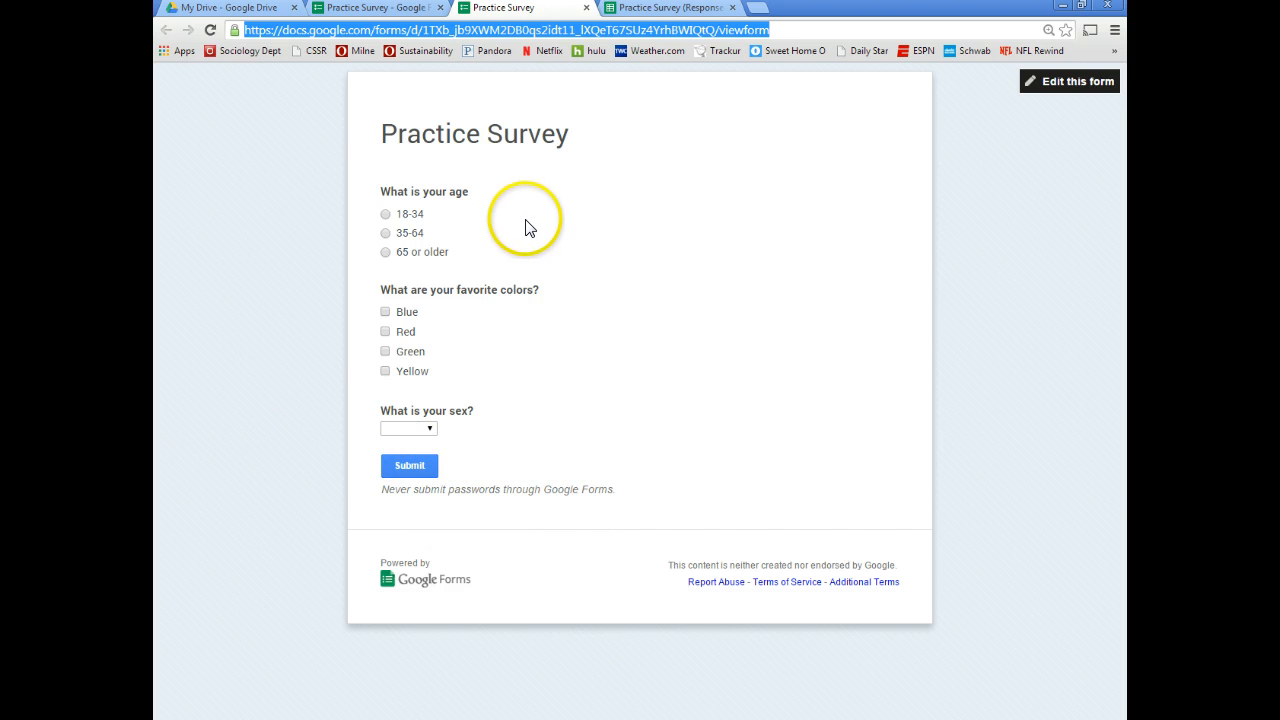
left_click(385, 10)
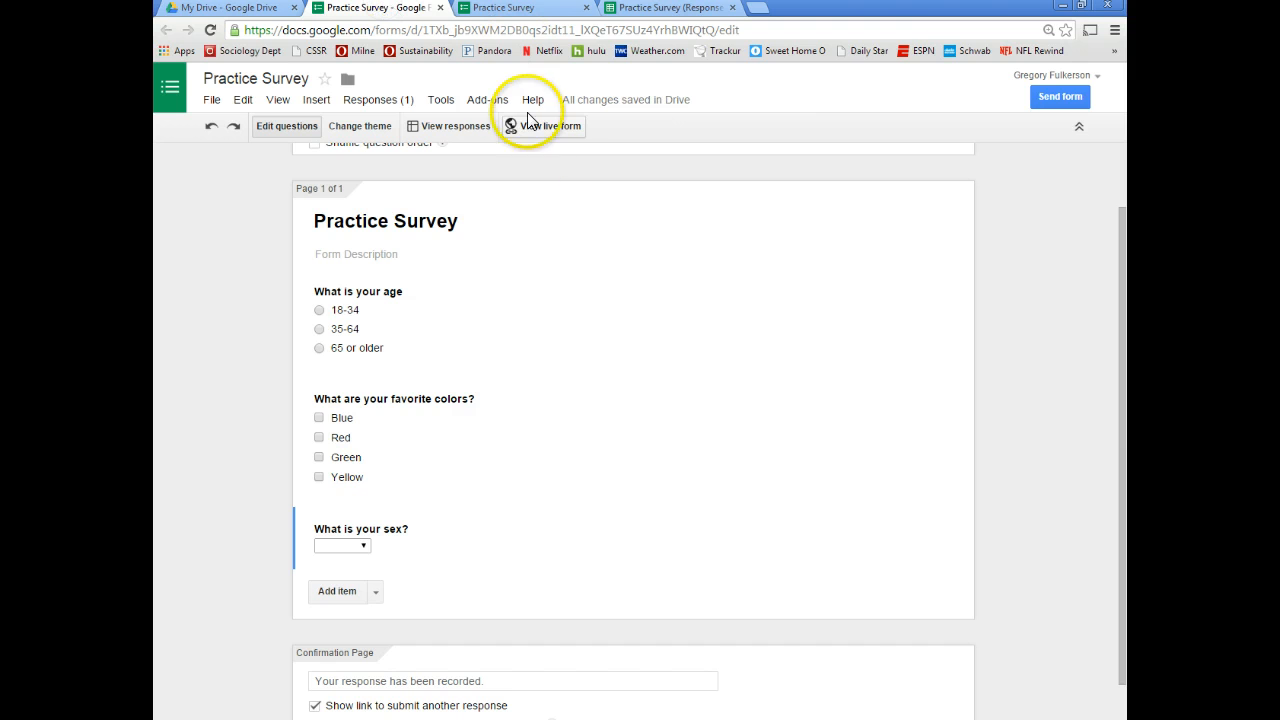
Preview the At the Fair, Cars & Trucks, Classic Ornamental, Forks & Knives and Game Night themes
left_click(339, 131)
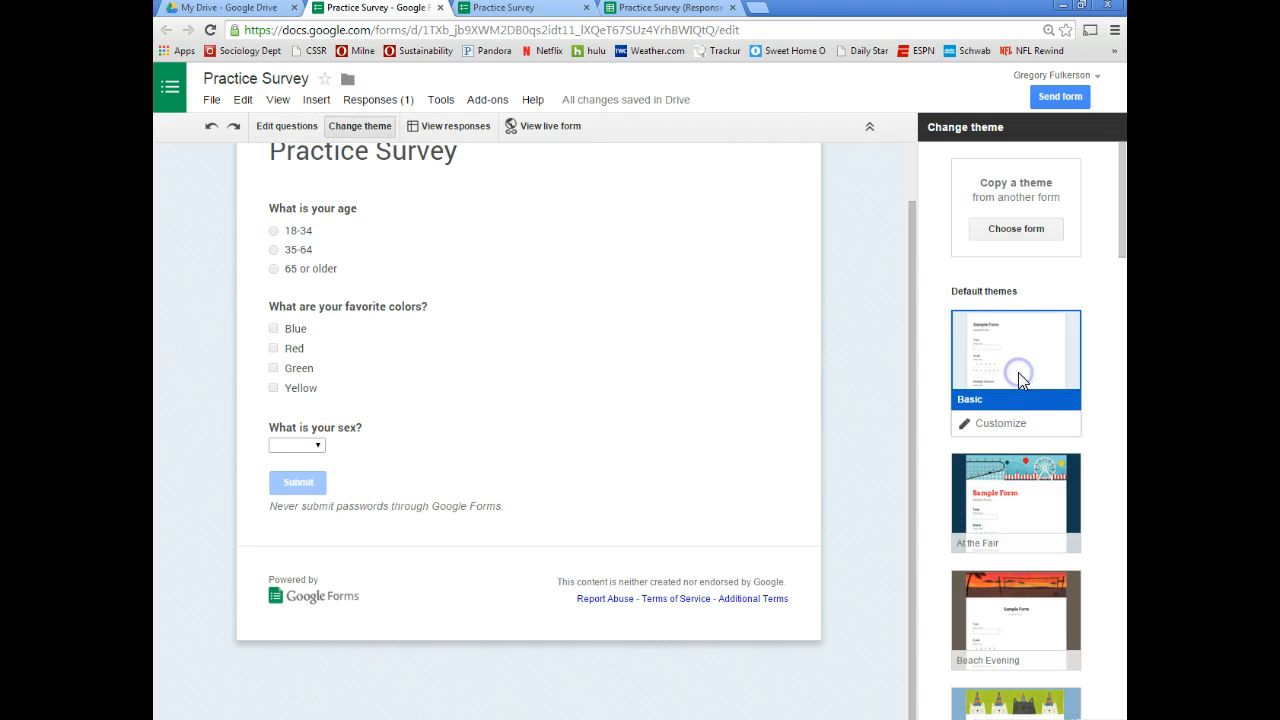
left_click(1015, 465)
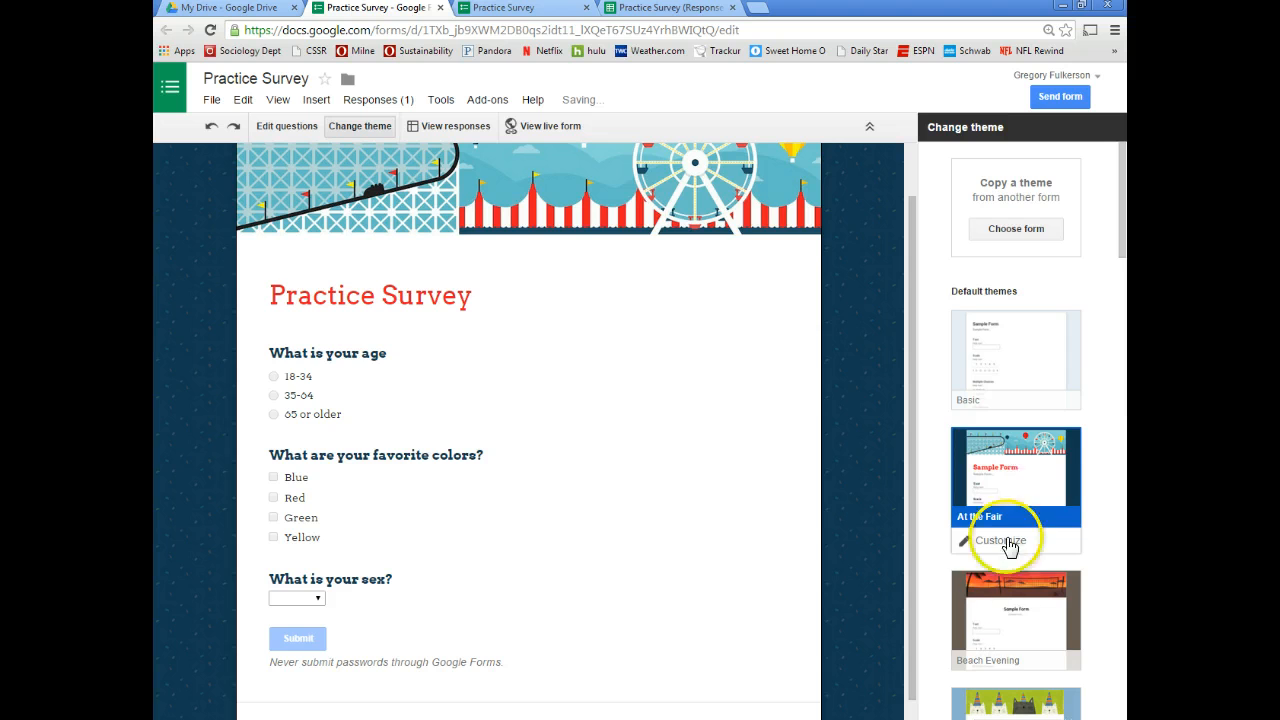
scroll(1010, 540, "down", 3)
left_click(1015, 528)
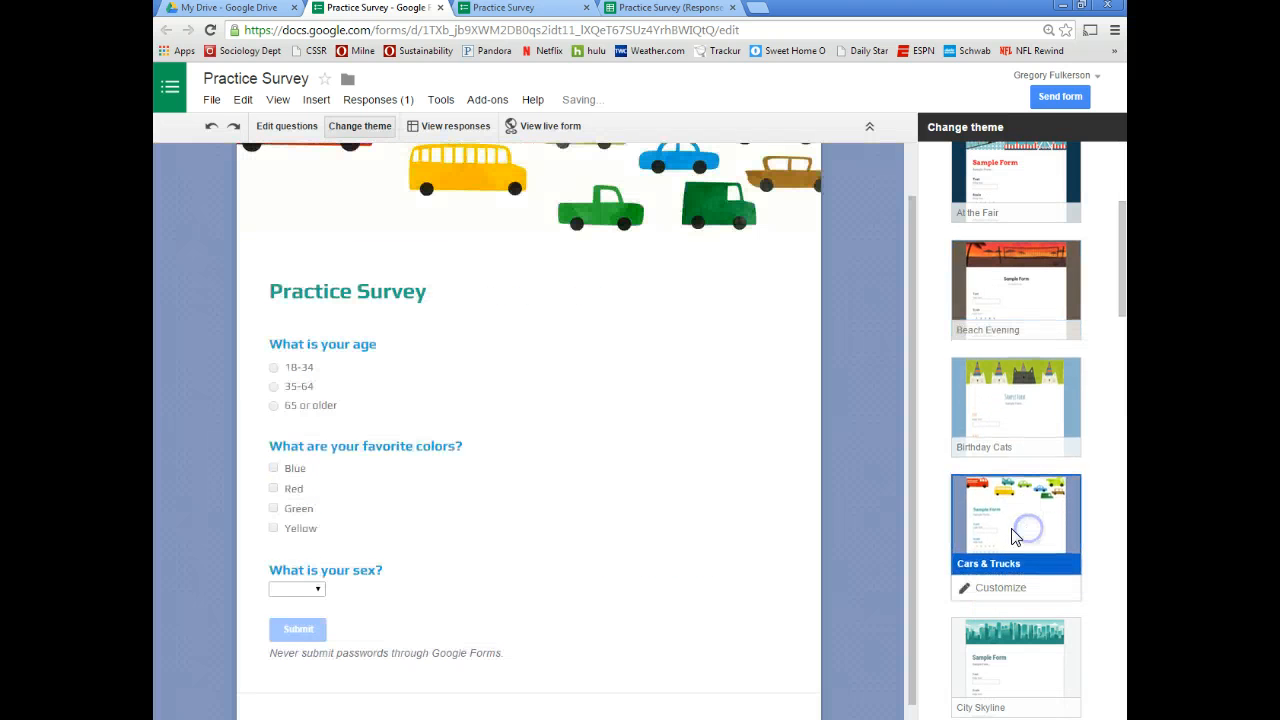
scroll(1012, 530, "down", 2)
scroll(491, 450, "up", 1)
scroll(579, 461, "down", 2)
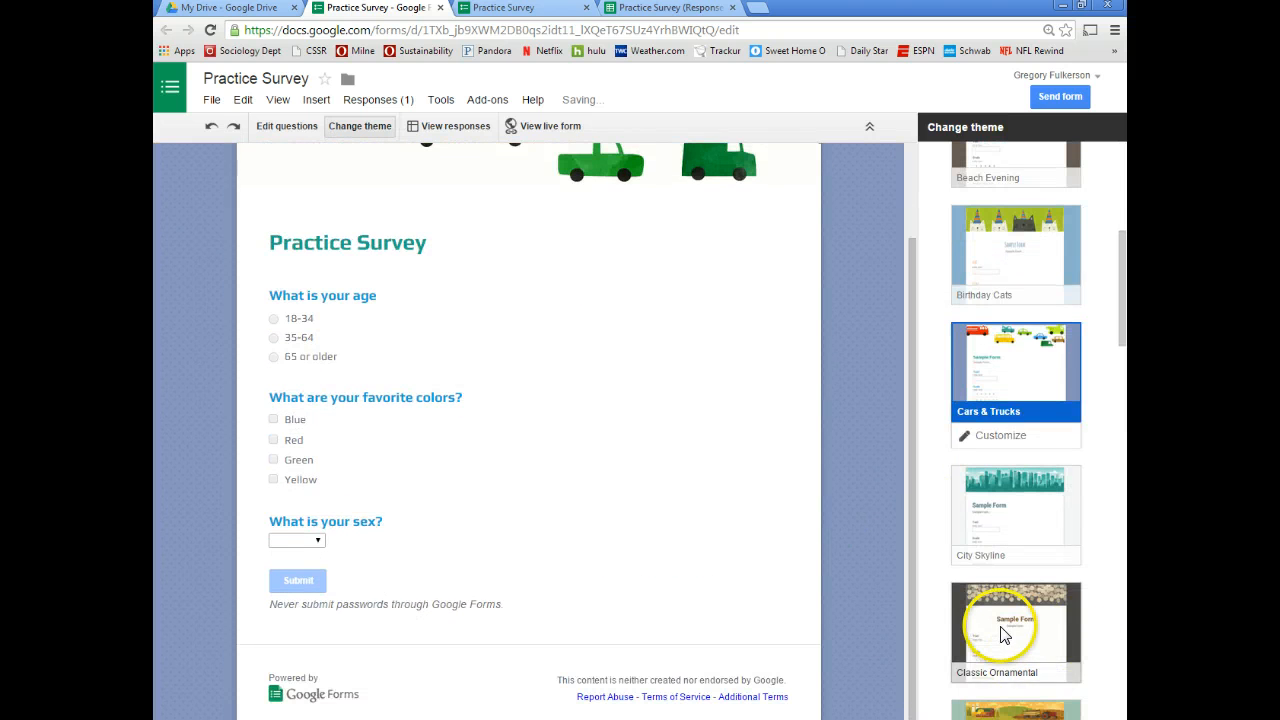
left_click(1003, 635)
scroll(1002, 590, "down", 4)
left_click(1004, 580)
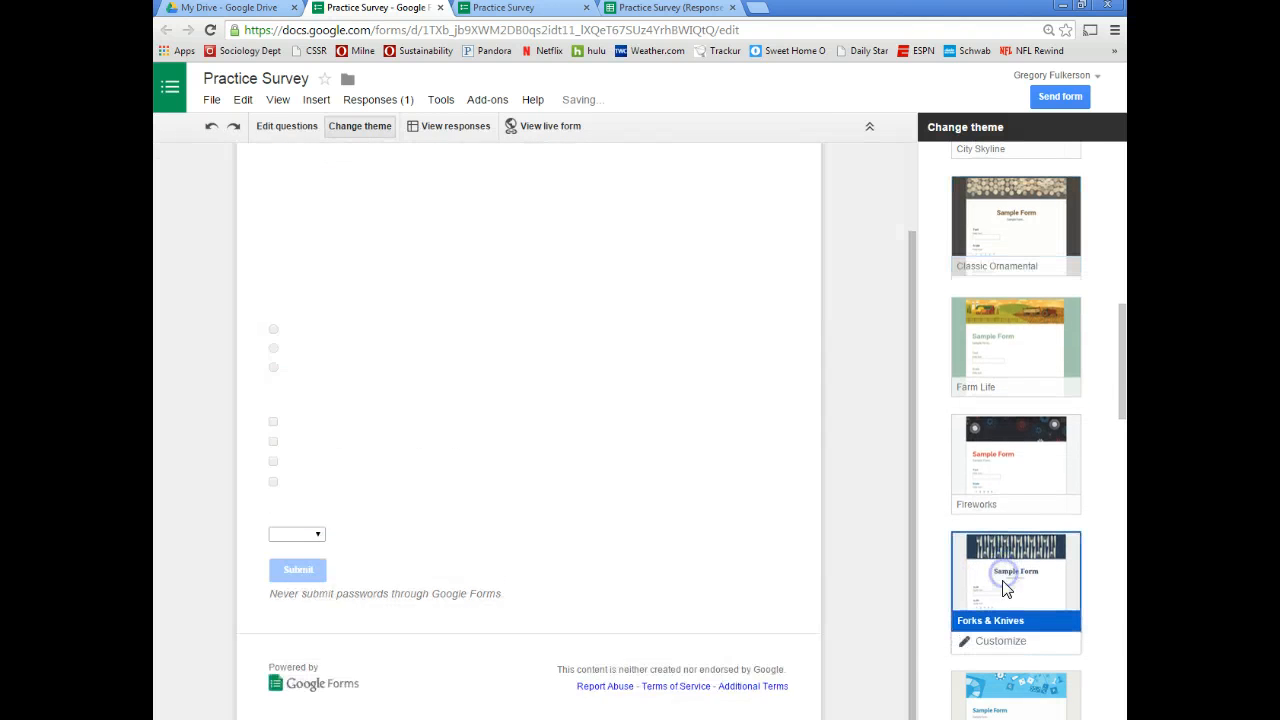
scroll(650, 420, "up", 2)
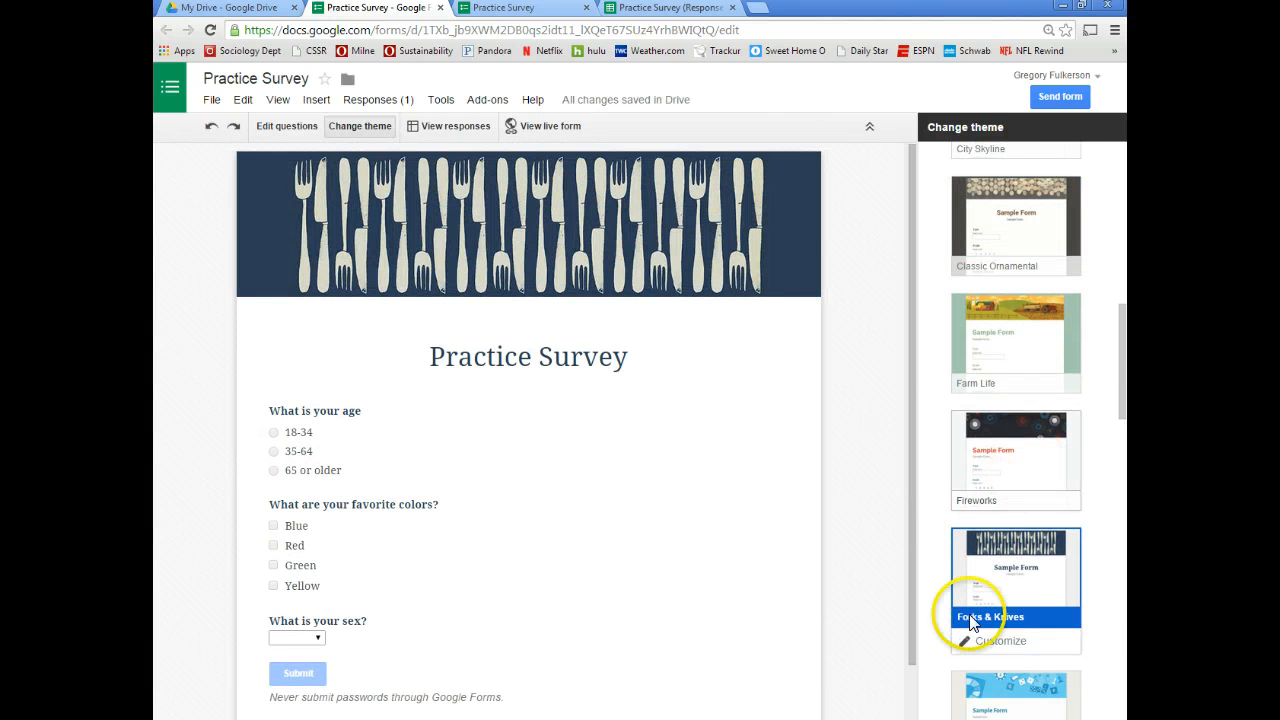
scroll(1000, 660, "down", 1)
left_click(1014, 686)
scroll(980, 665, "down", 2)
Apply the Homework theme and check it on the live form page
left_click(1003, 650)
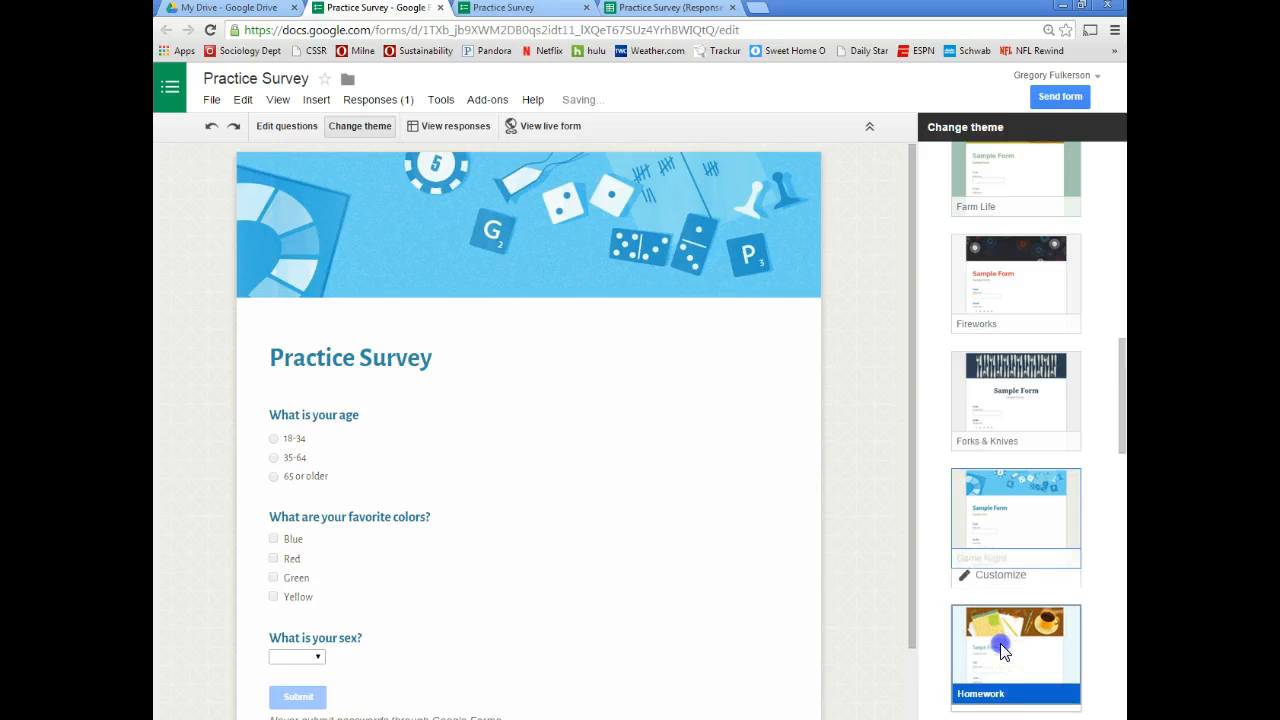
scroll(967, 640, "down", 2)
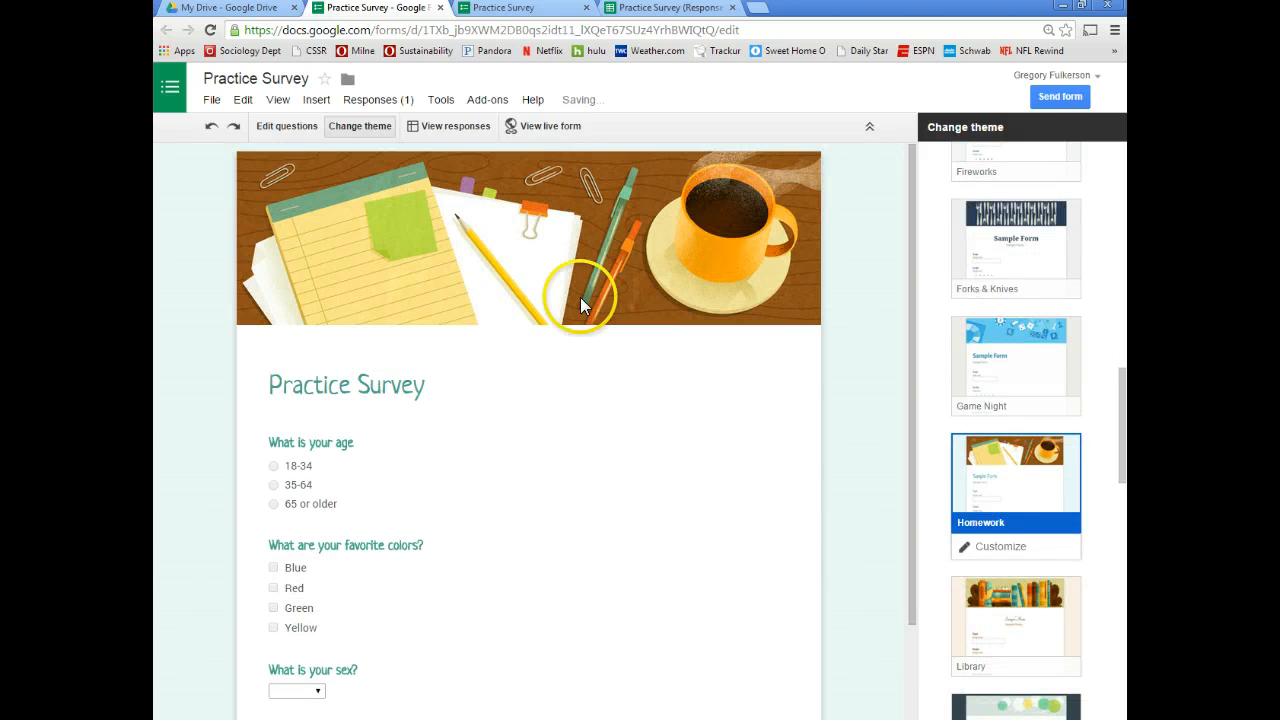
left_click(528, 10)
left_click(380, 10)
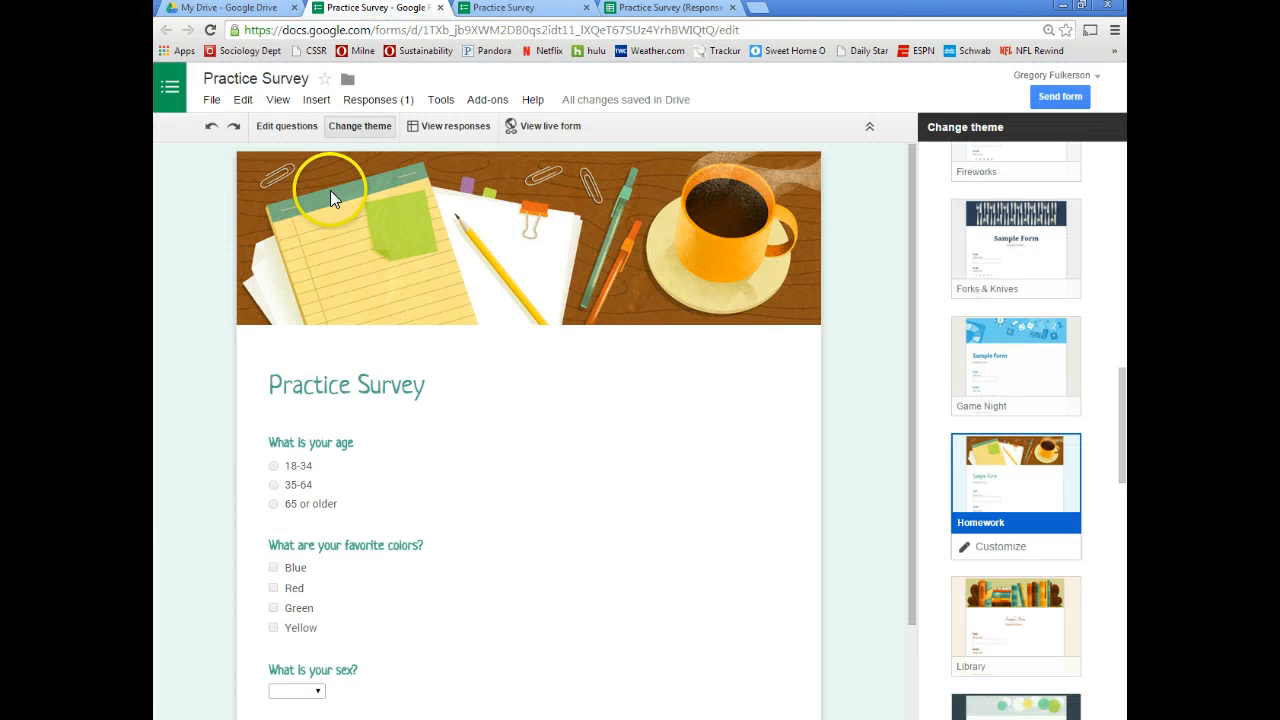
left_click(212, 101)
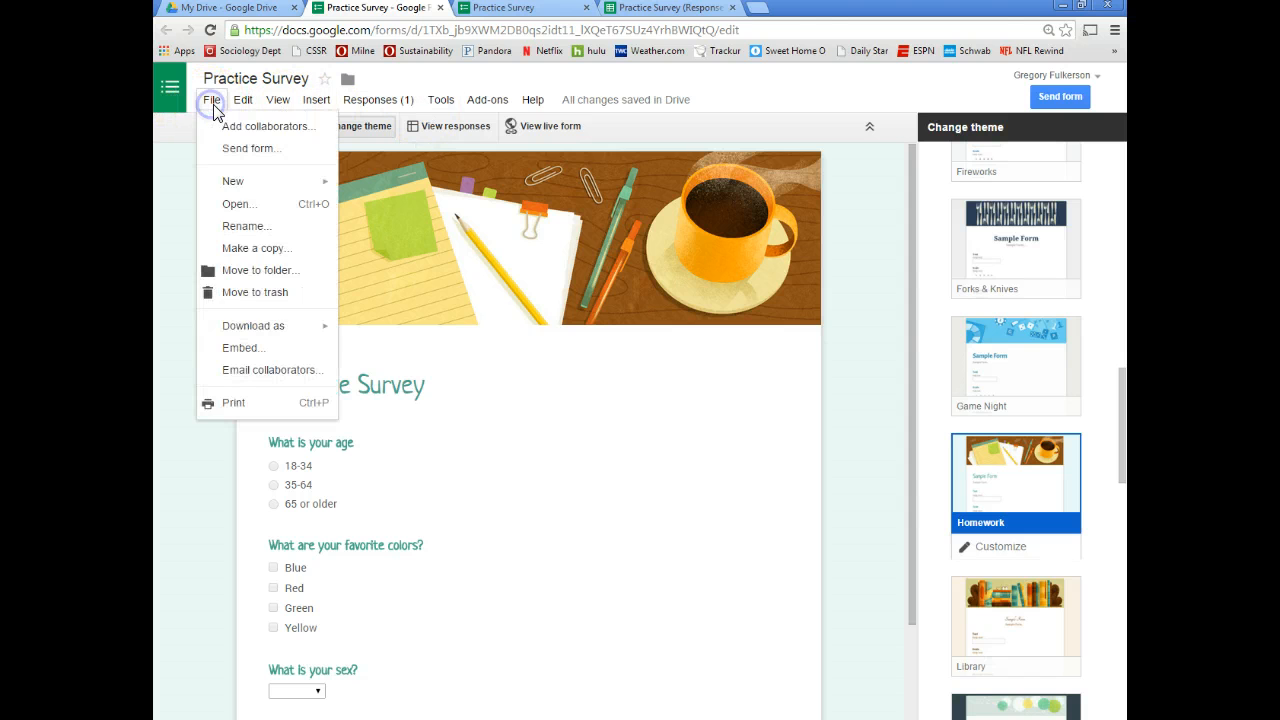